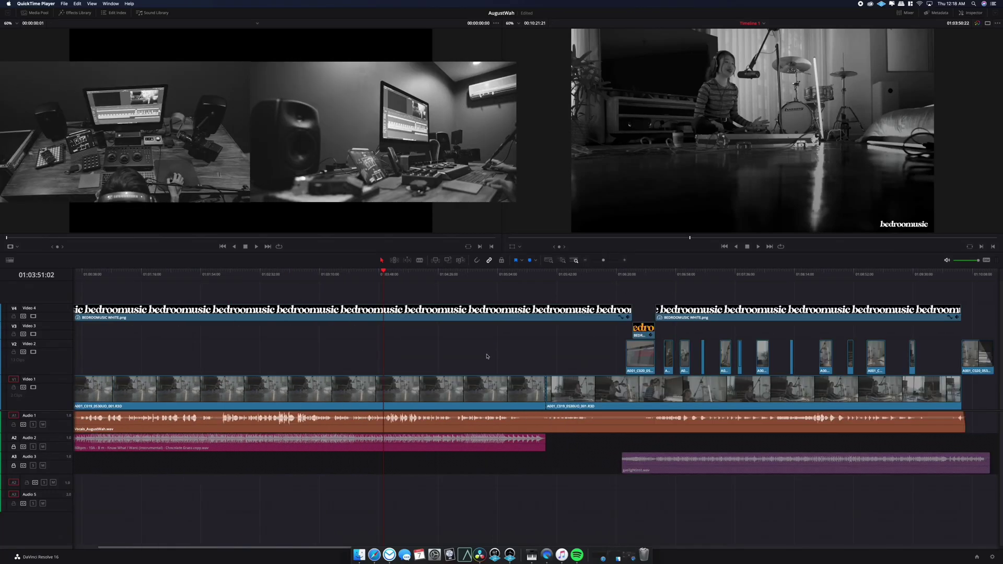
# Step: Zoom the AugustWah Timeline 1 out and back in, then click the ruler to set the playhead
pyautogui.scroll(-3, 486, 356)
pyautogui.scroll(3, 444, 360)
pyautogui.scroll(-5, 395, 370)
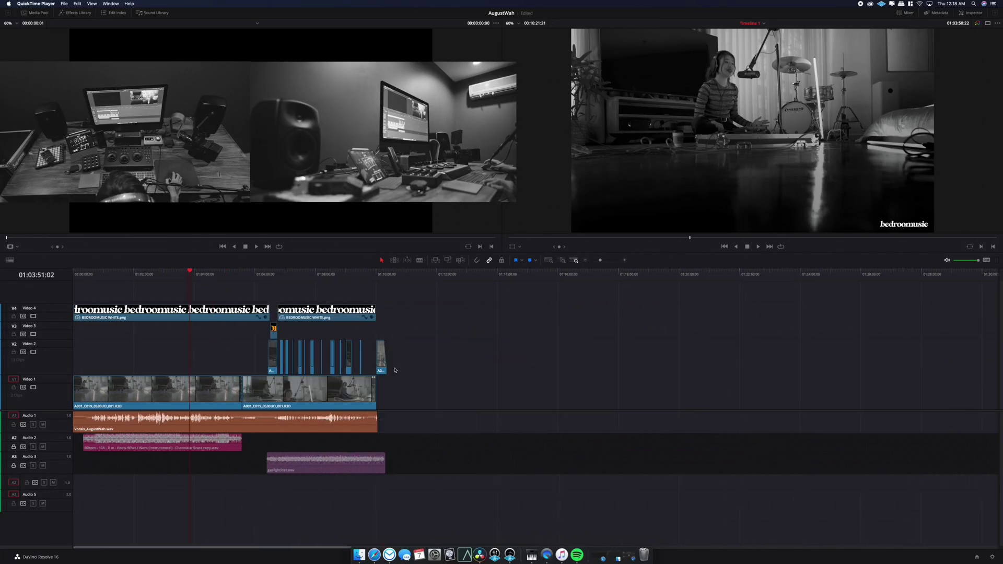
pyautogui.scroll(2, 280, 368)
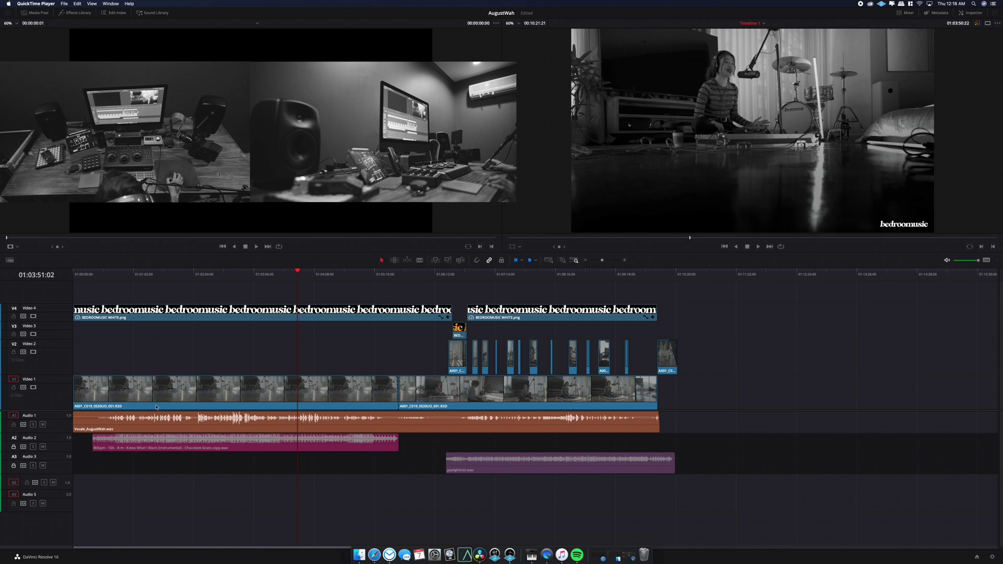
pyautogui.click(253, 281)
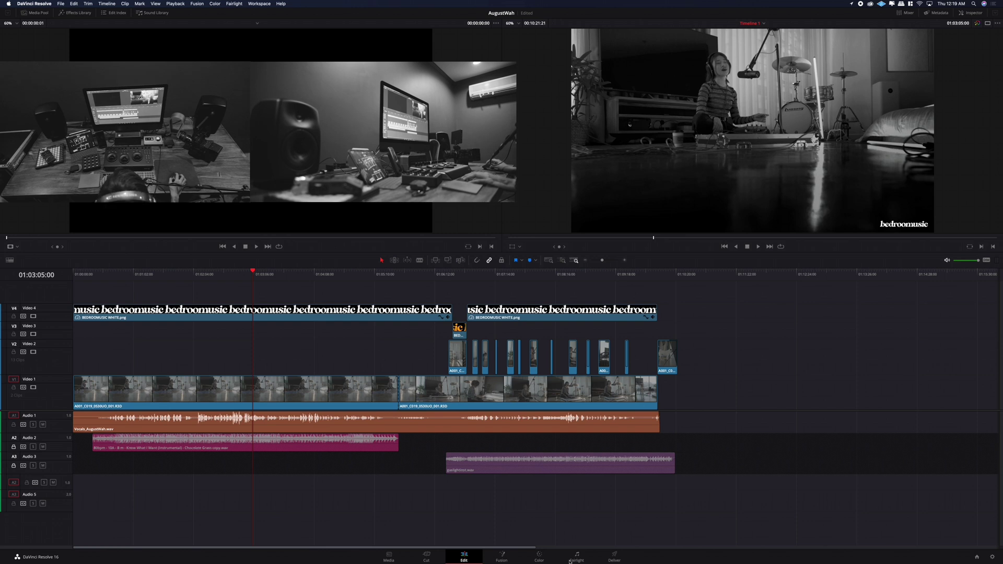
# Step: On the Fairlight page, play from about 01:02:41 and lower Main 1 to -3.6
pyautogui.click(577, 557)
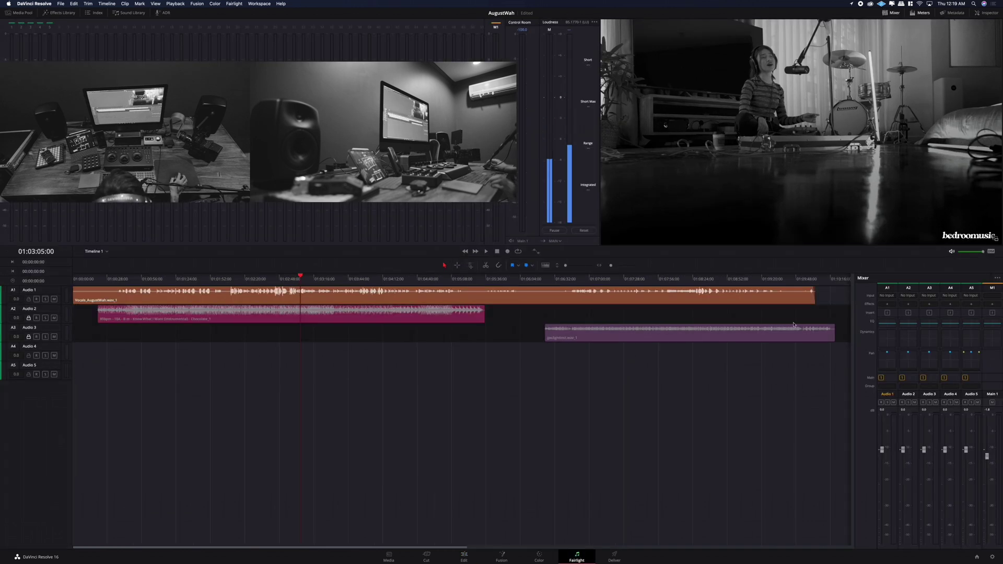
pyautogui.click(272, 279)
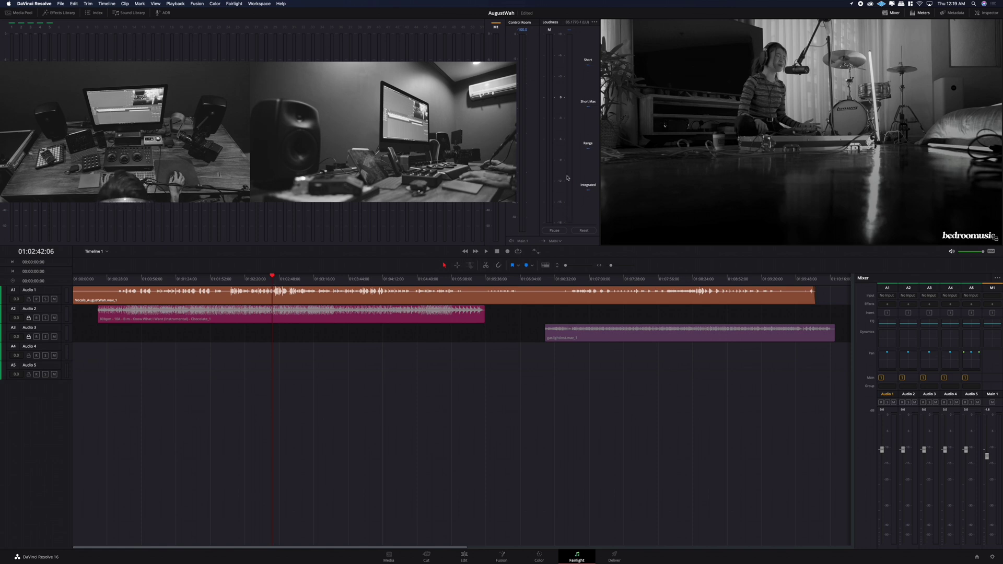
pyautogui.hotkey('shift', 'Left')
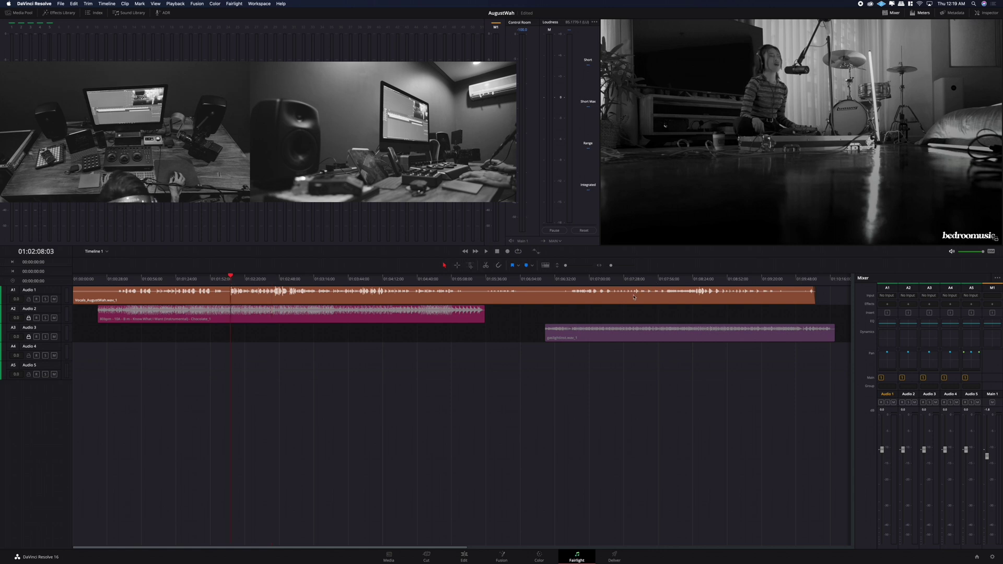
pyautogui.press('space')
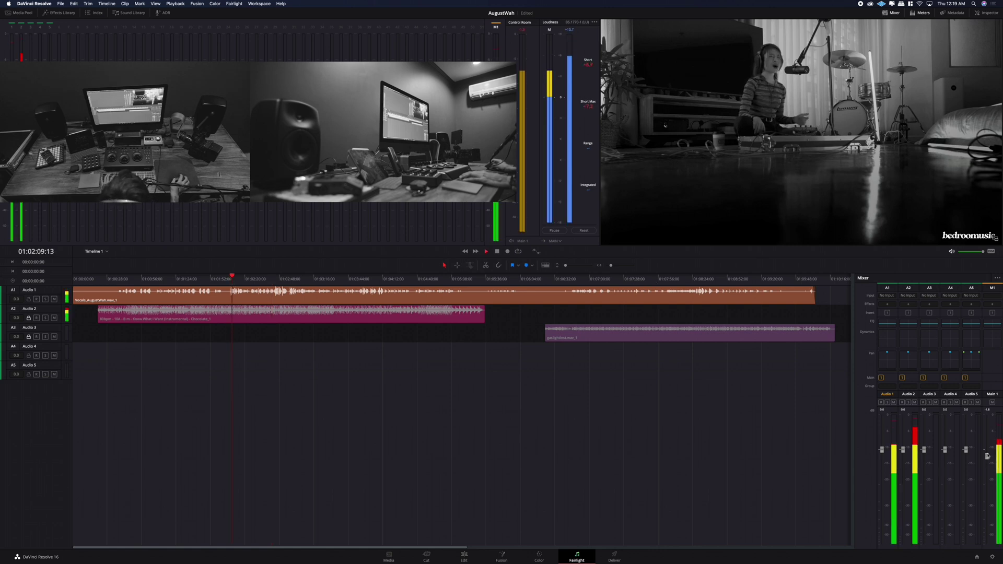
pyautogui.moveTo(987, 457); pyautogui.dragTo(987, 462)
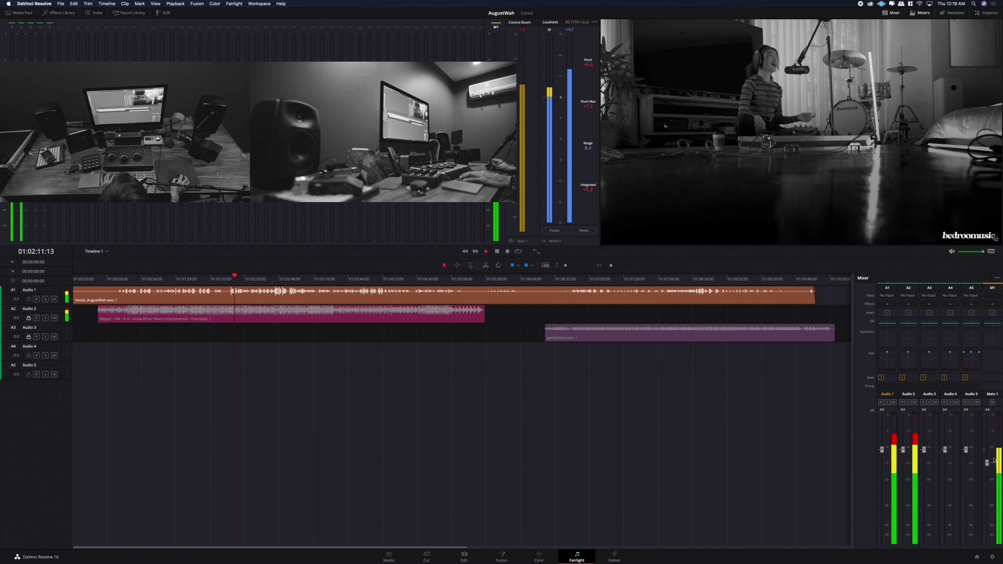
# Step: Replay from around 01:01:25, switch solo from Audio 1 to Audio 2, and park at 01:01:40:09
pyautogui.click(179, 284)
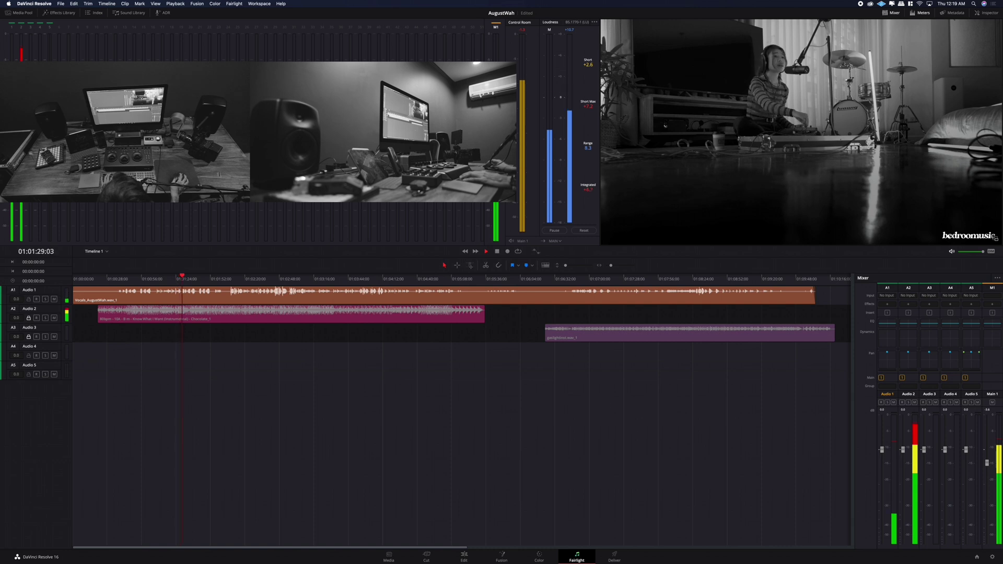
pyautogui.press('space')
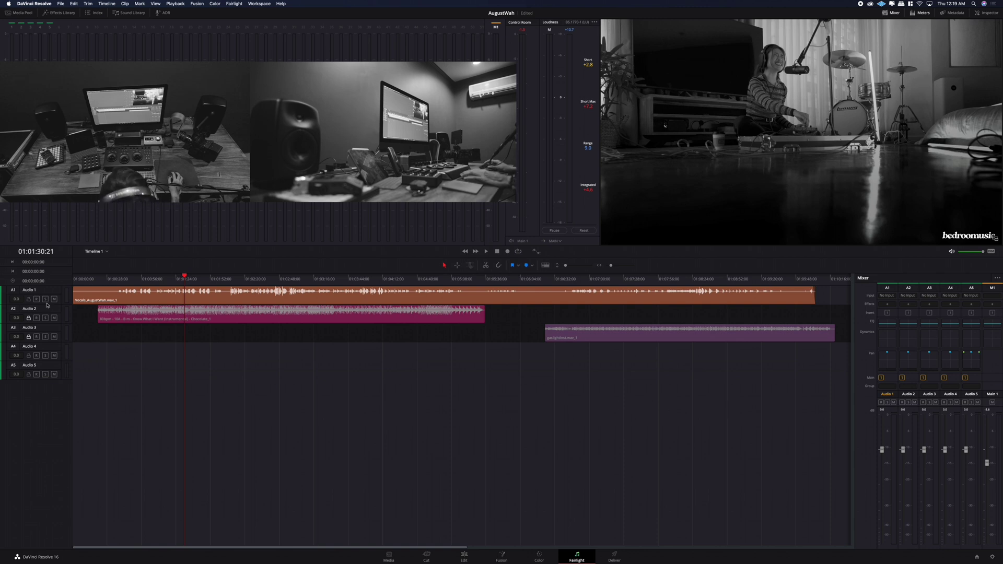
pyautogui.press('space')
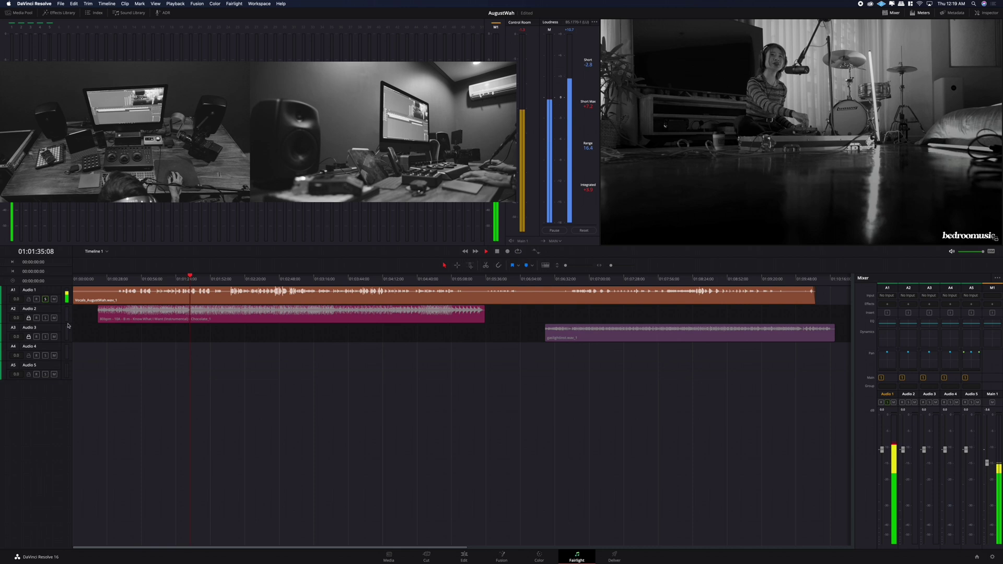
pyautogui.press('space')
pyautogui.click(45, 300)
pyautogui.click(45, 318)
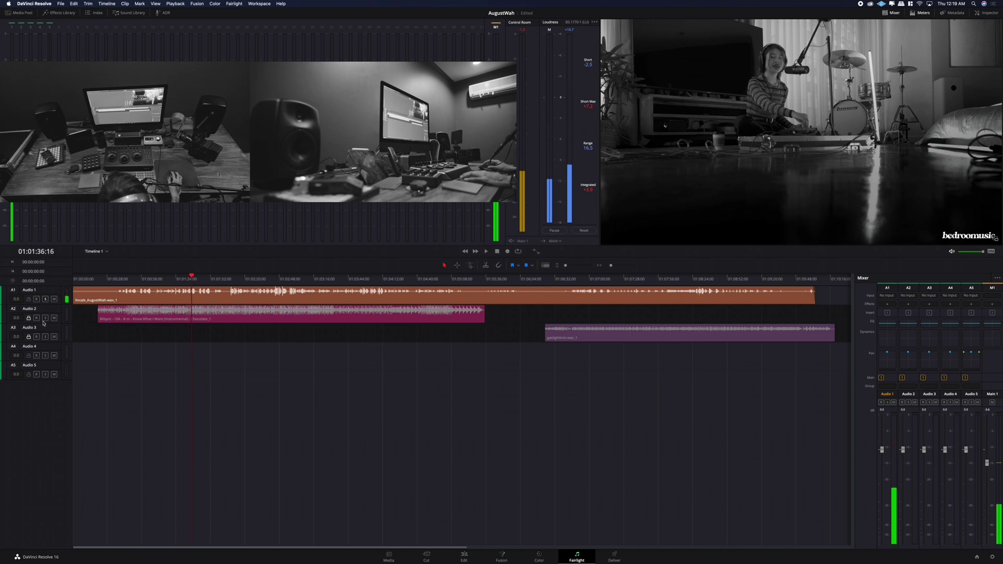
pyautogui.press('space')
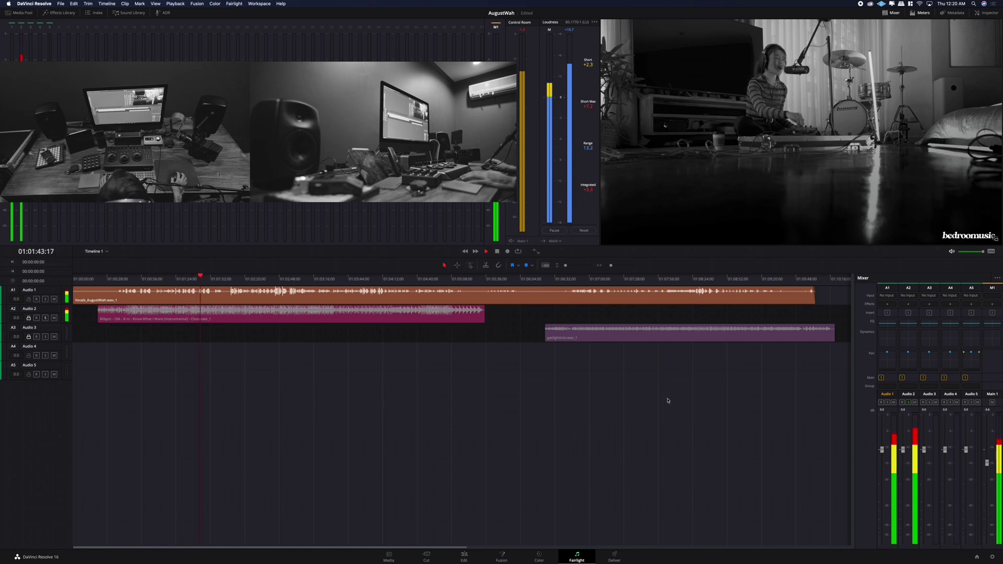
pyautogui.click(197, 283)
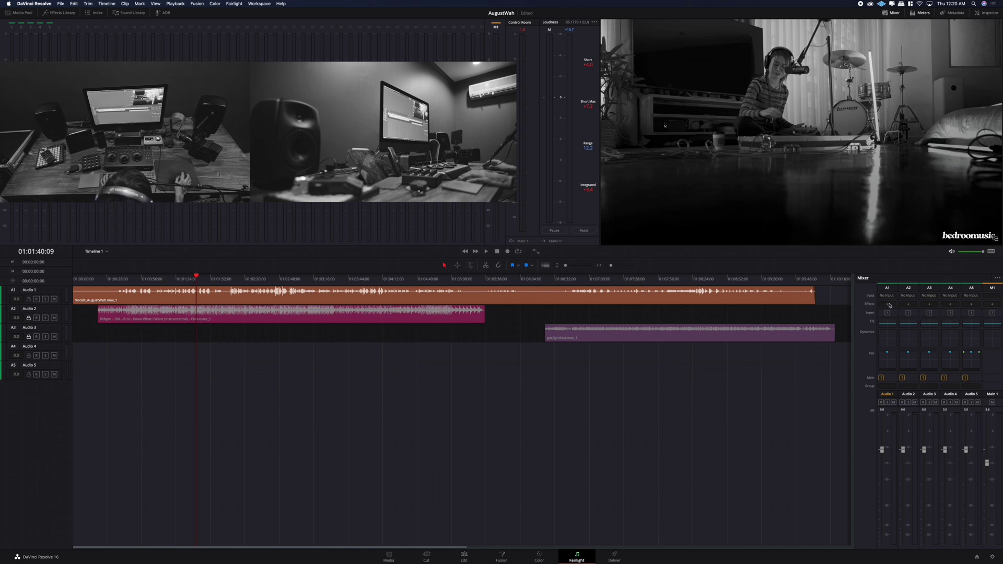
# Step: Insert Uncategorized > AU > Virtual Mix Rack on Audio 1 and shift its window slightly left
pyautogui.click(889, 305)
pyautogui.moveTo(929, 384)
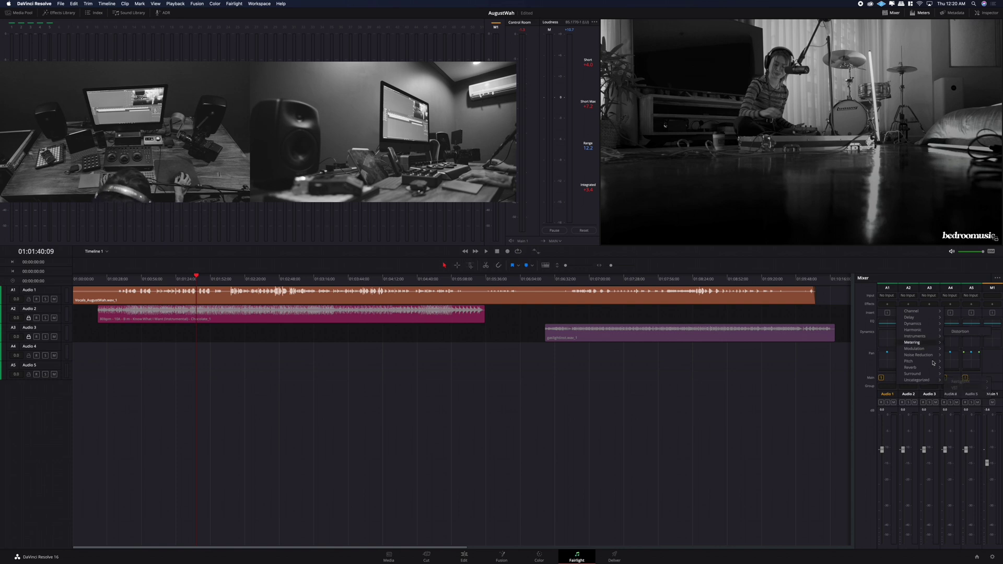
pyautogui.moveTo(973, 396)
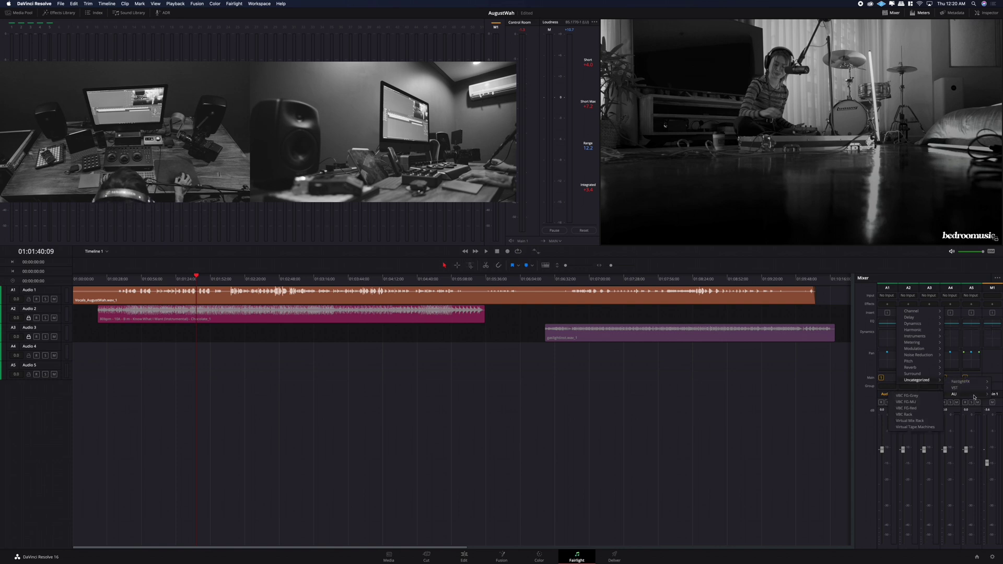
pyautogui.click(929, 421)
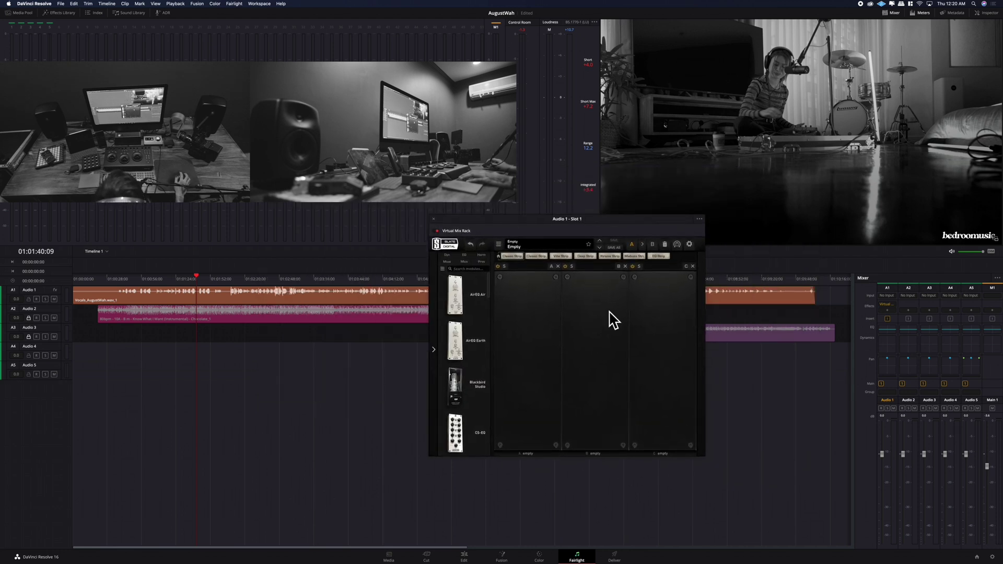
pyautogui.moveTo(608, 220); pyautogui.dragTo(553, 232)
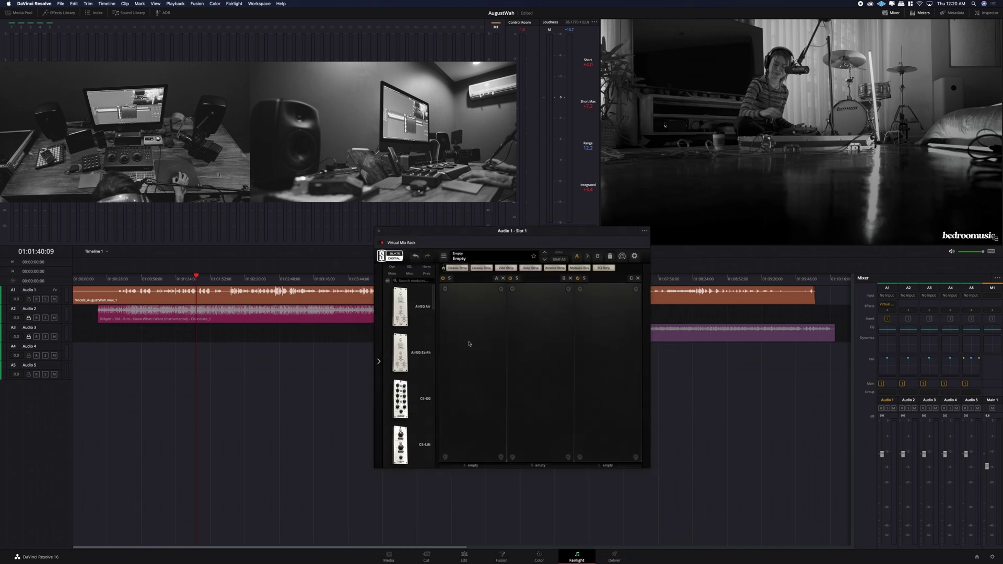
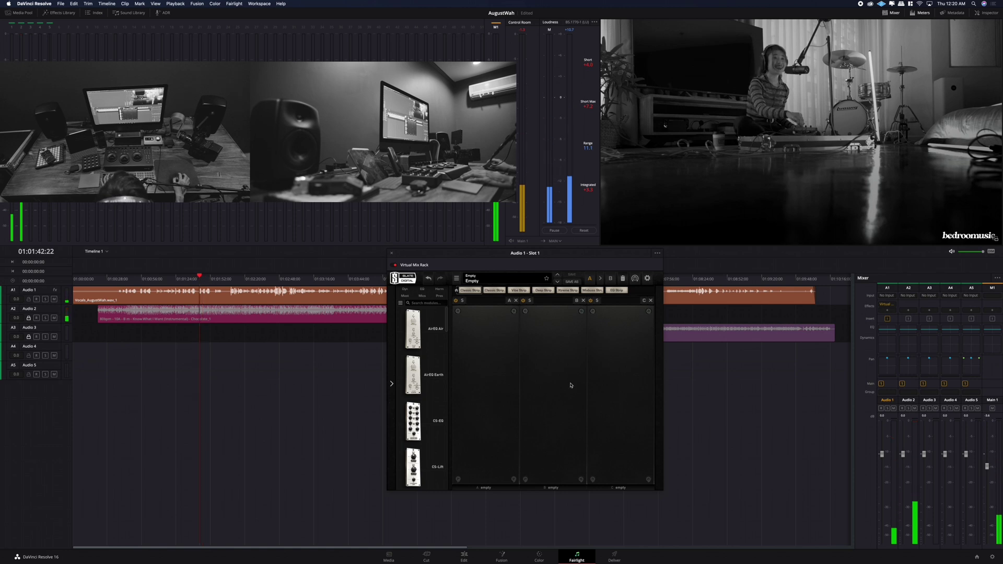
# Step: Scroll the module list to FG-N and drop it into slot A of the Audio 1 rack
pyautogui.scroll(-3, 424, 385)
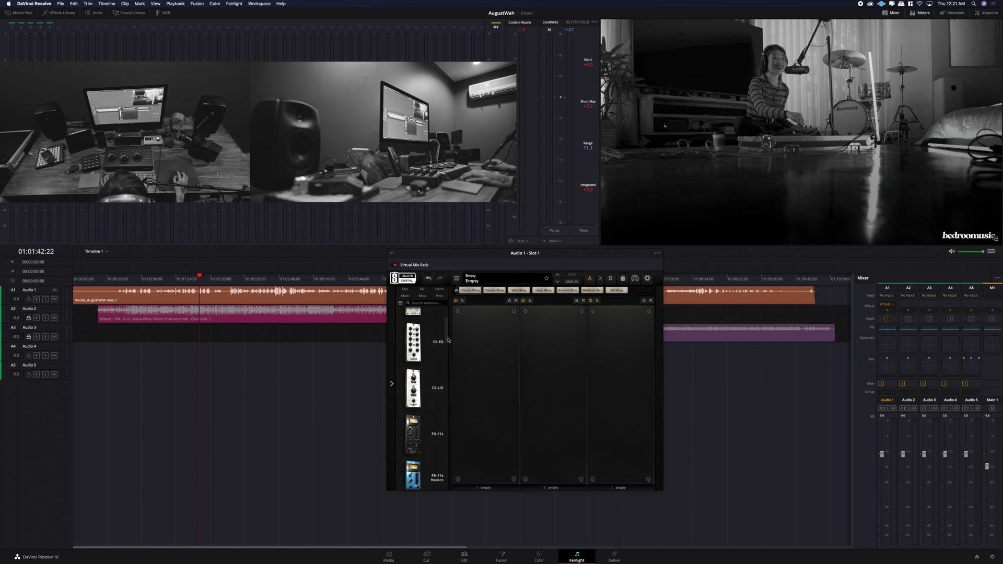
pyautogui.scroll(3, 448, 340)
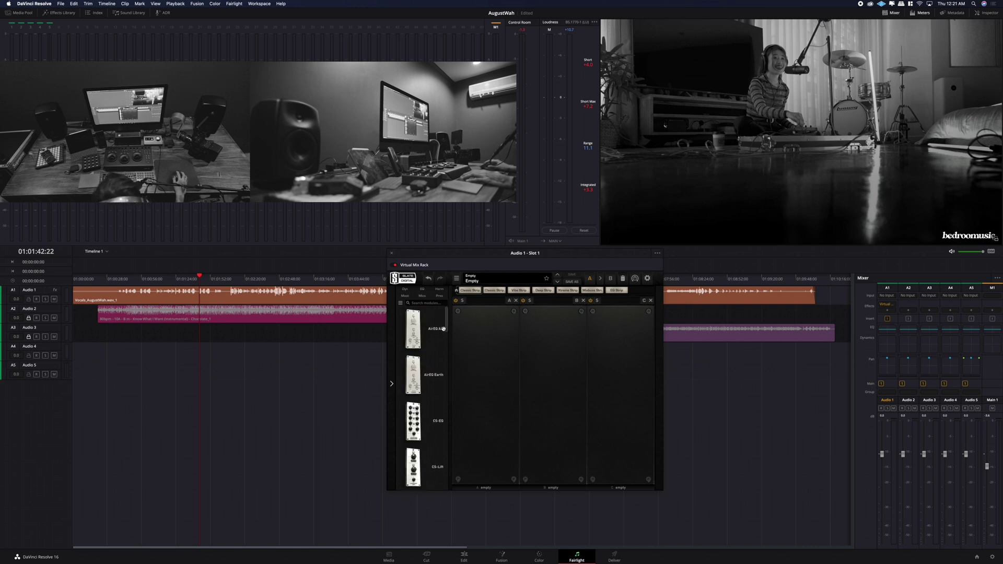
pyautogui.scroll(-3, 447, 337)
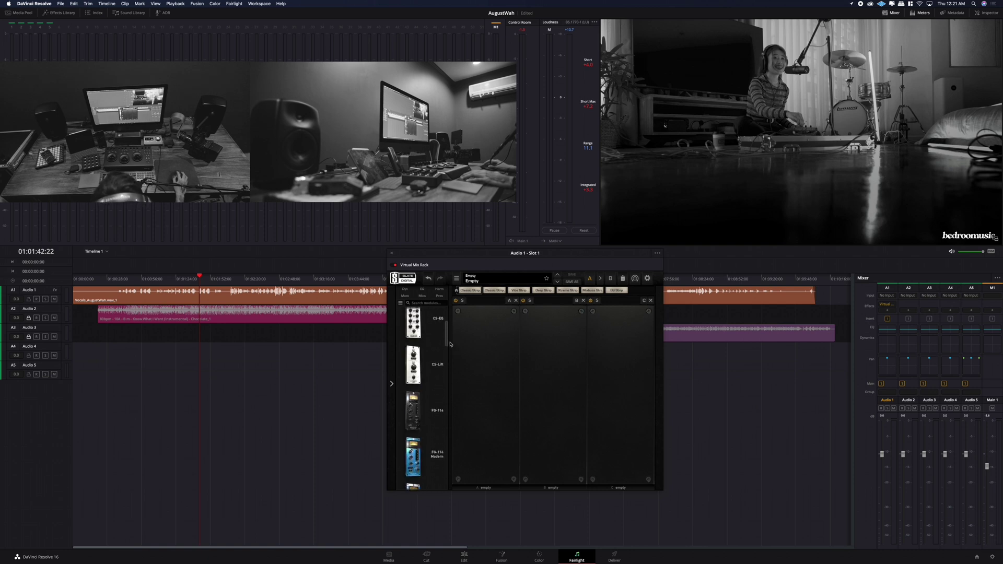
pyautogui.scroll(-3, 449, 355)
pyautogui.scroll(-3, 447, 387)
pyautogui.moveTo(448, 367); pyautogui.dragTo(448, 395)
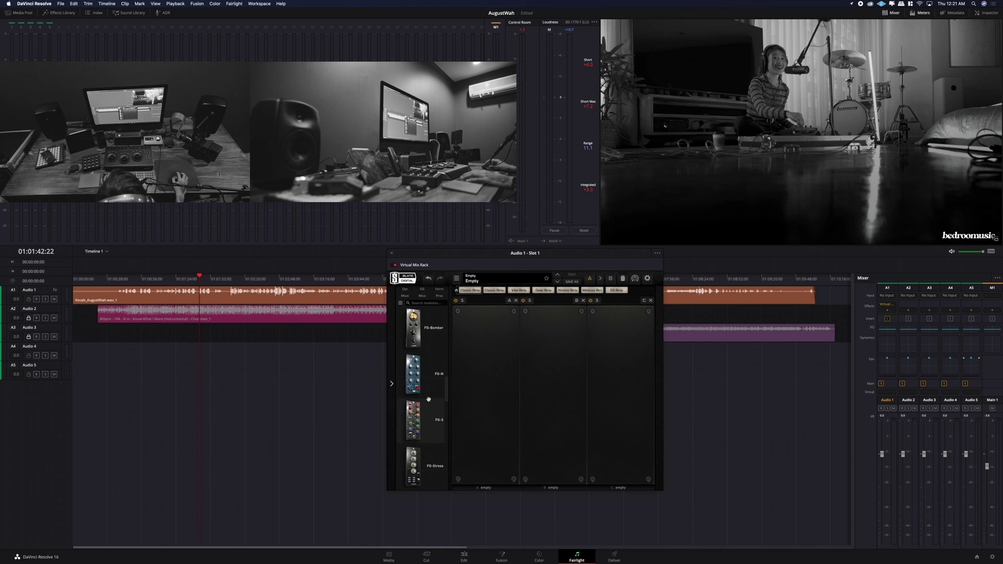
pyautogui.moveTo(419, 377); pyautogui.dragTo(486, 378)
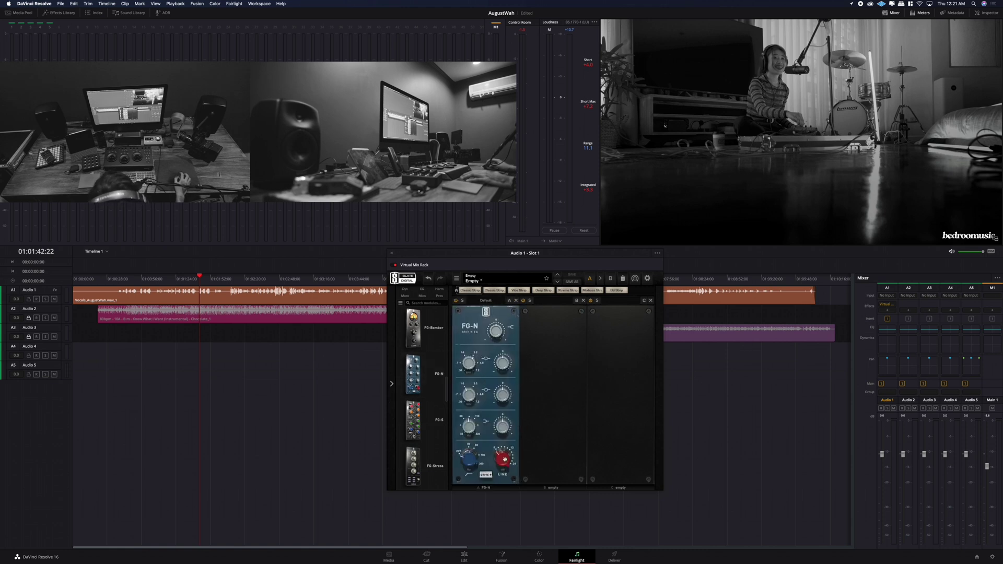
# Step: While the vocal plays, set the FG-N high-pass to 122Hz and add 2.40dB of drive
pyautogui.moveTo(495, 255); pyautogui.dragTo(426, 269)
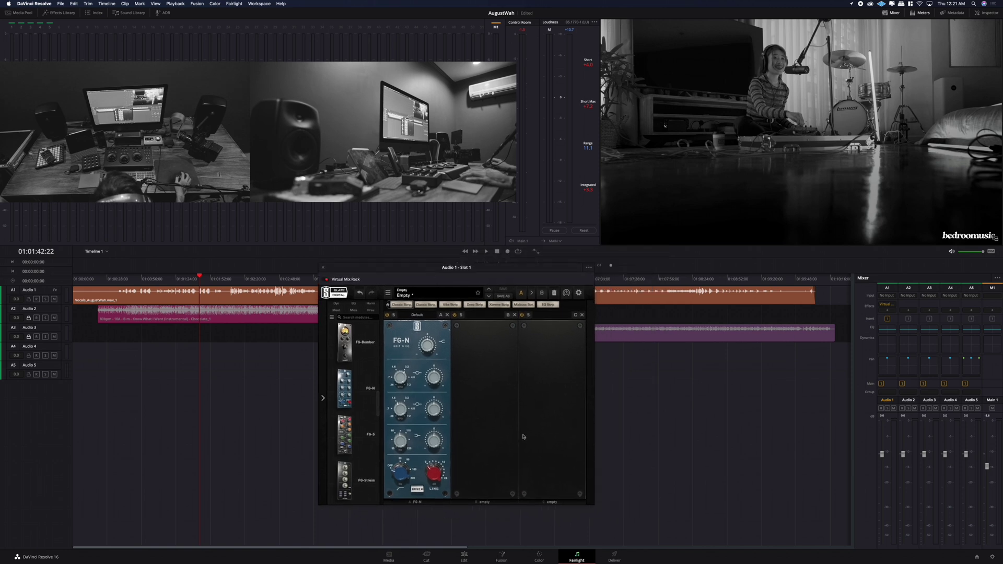
pyautogui.press('space')
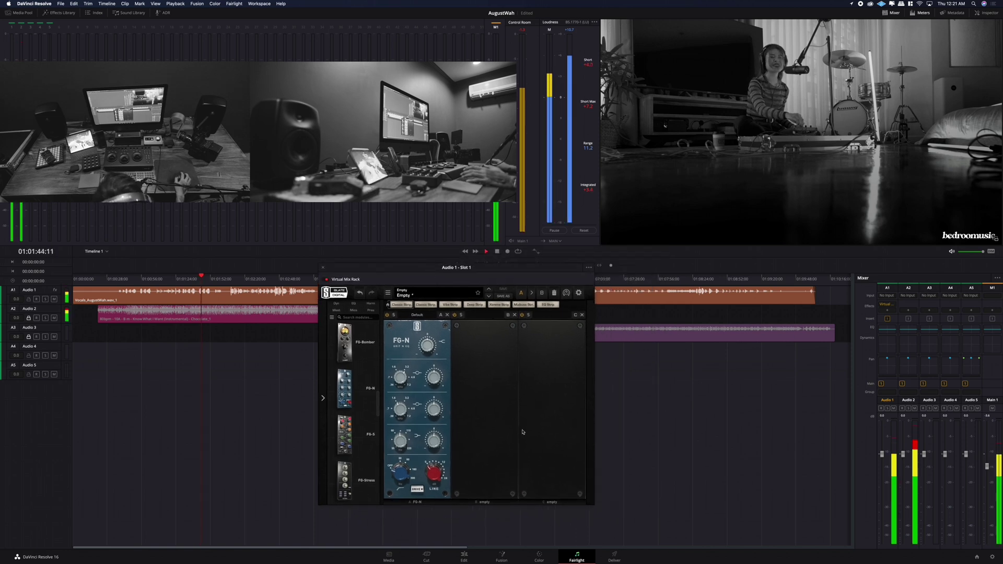
pyautogui.press('space')
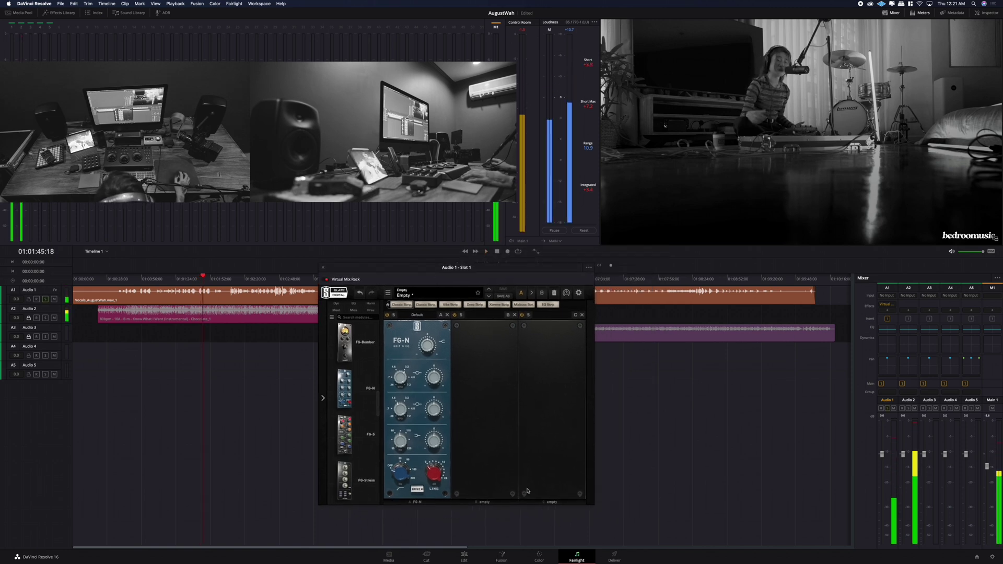
pyautogui.press('space')
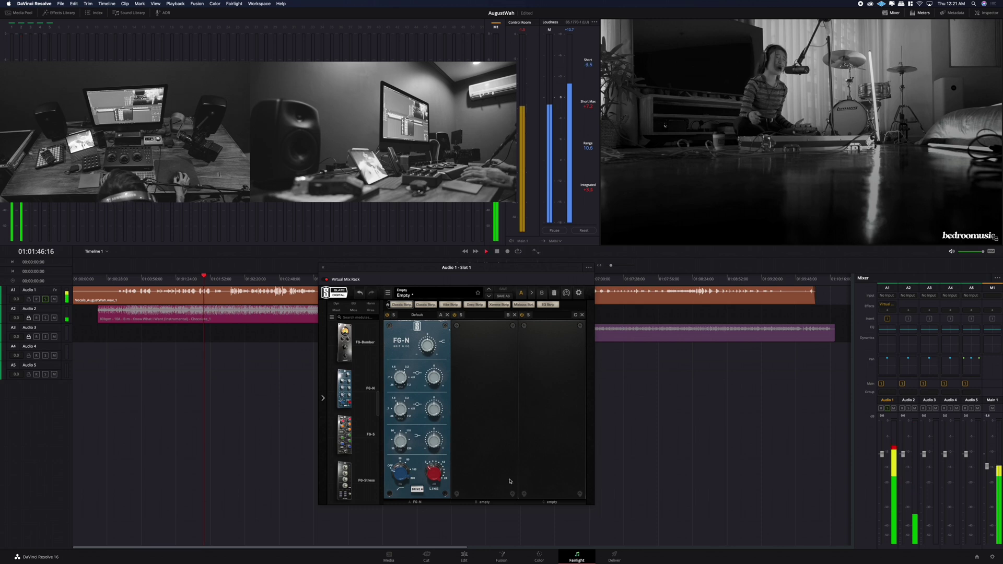
pyautogui.moveTo(398, 481); pyautogui.dragTo(407, 439)
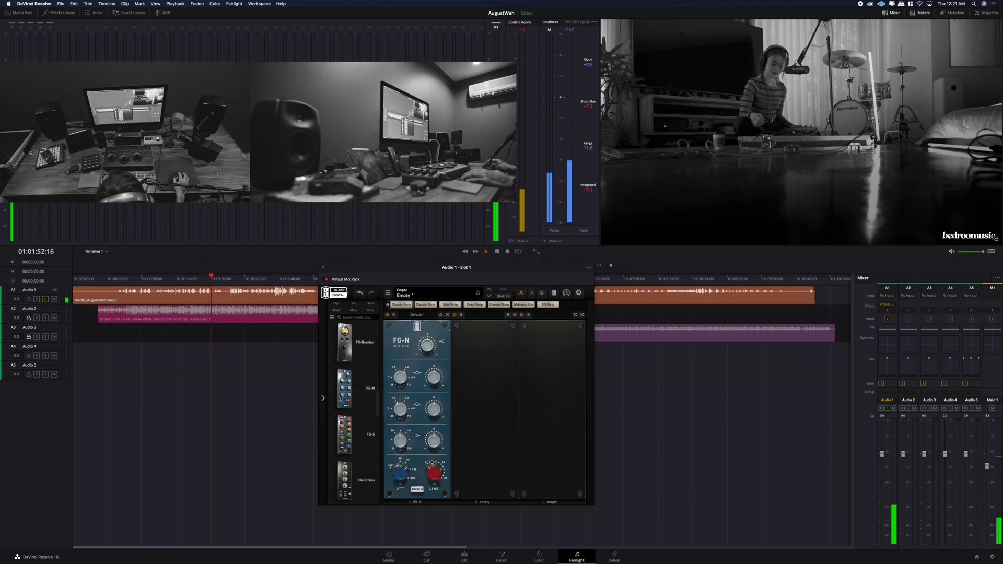
pyautogui.moveTo(434, 472); pyautogui.dragTo(433, 468)
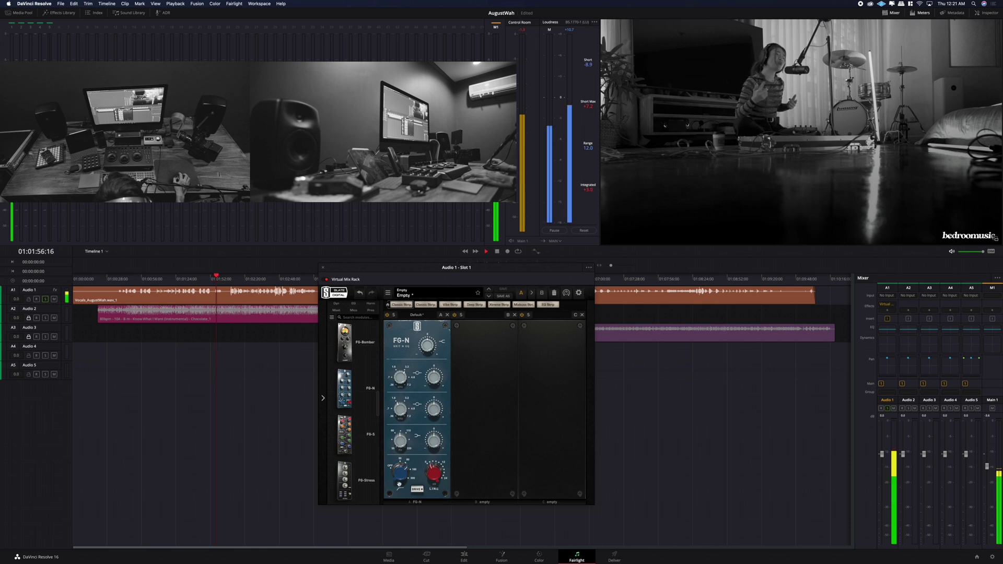
pyautogui.moveTo(399, 484); pyautogui.dragTo(402, 470)
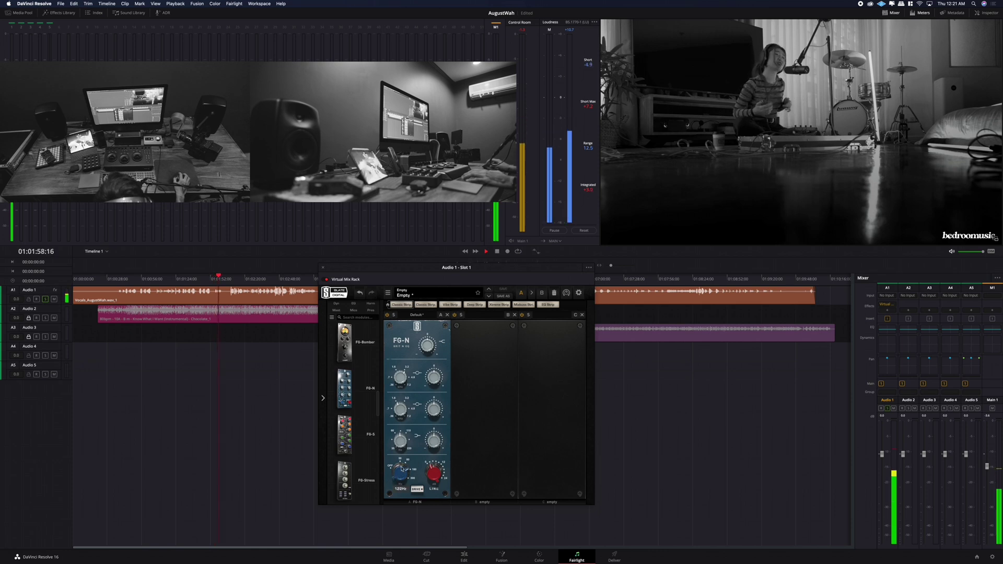
# Step: Replay the vocal from 01:01:28:09, then scroll through the rack's module list
pyautogui.click(181, 278)
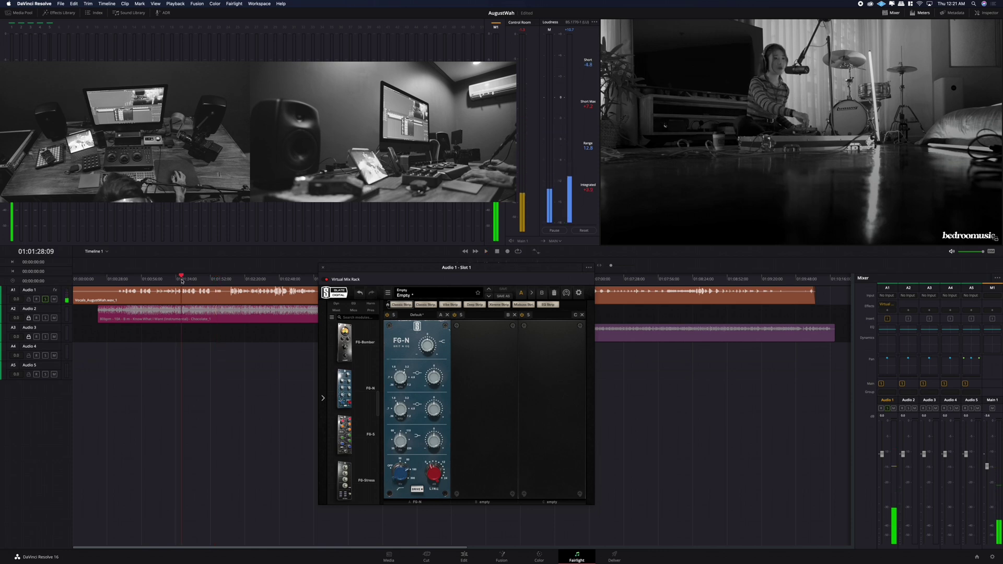
pyautogui.press('space')
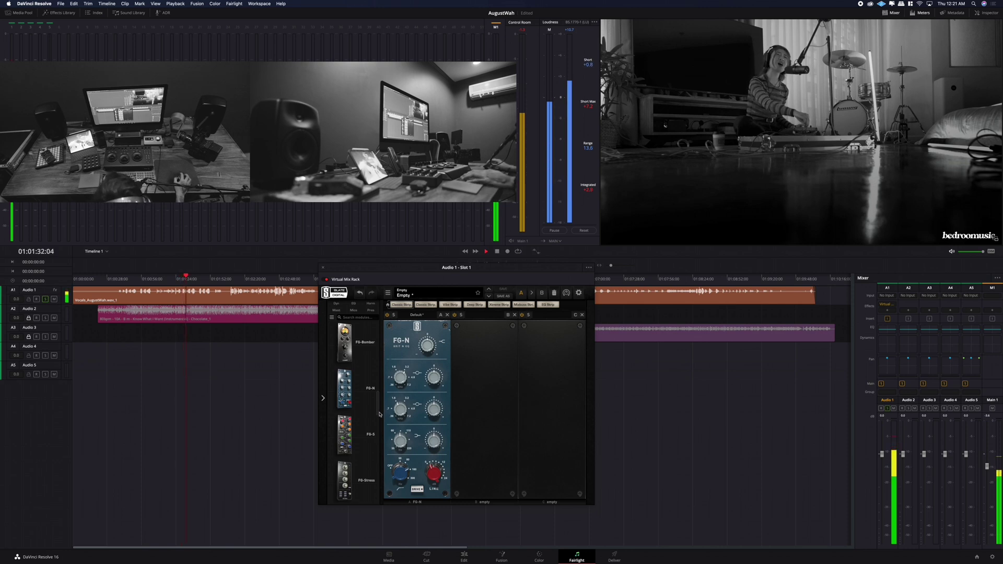
pyautogui.press('space')
pyautogui.moveTo(379, 415)
pyautogui.mouseDown()
pyautogui.moveTo(383, 488)
pyautogui.moveTo(378, 450)
pyautogui.mouseUp()
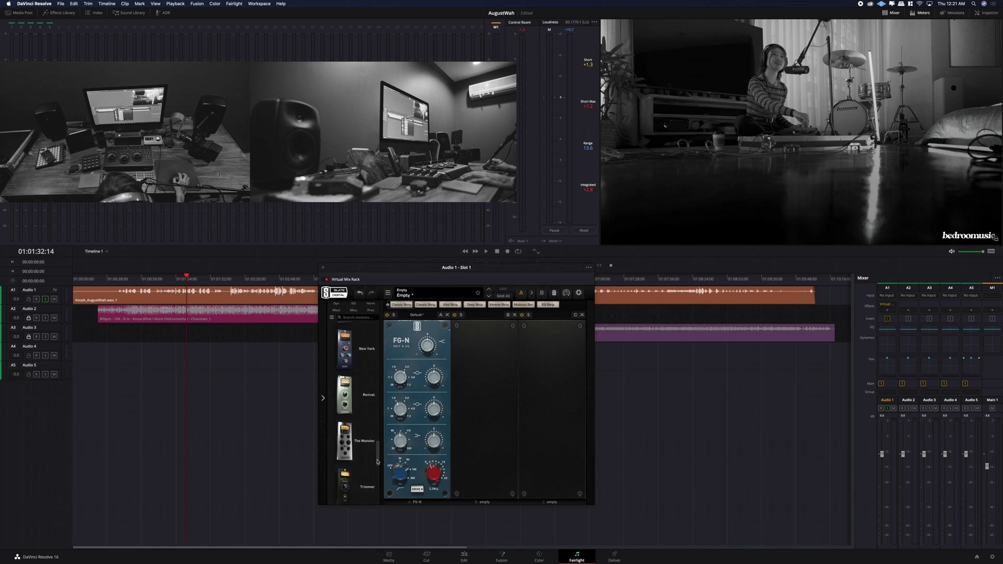
pyautogui.moveTo(378, 442); pyautogui.dragTo(385, 341)
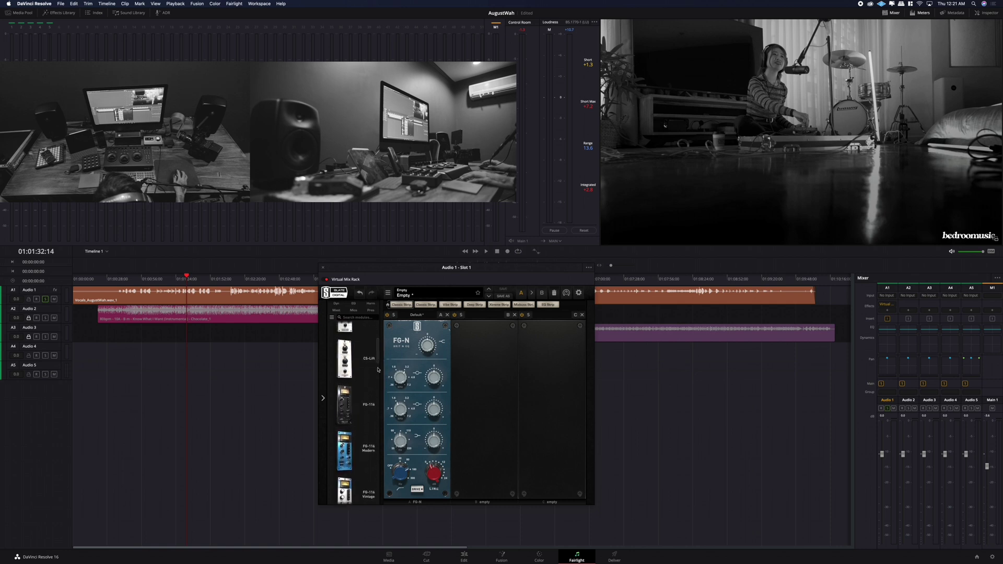
# Step: Add FG-116 to the second slot and lower its input to -33.1dB, then scroll to Revival
pyautogui.moveTo(345, 405); pyautogui.dragTo(485, 408)
pyautogui.press('space')
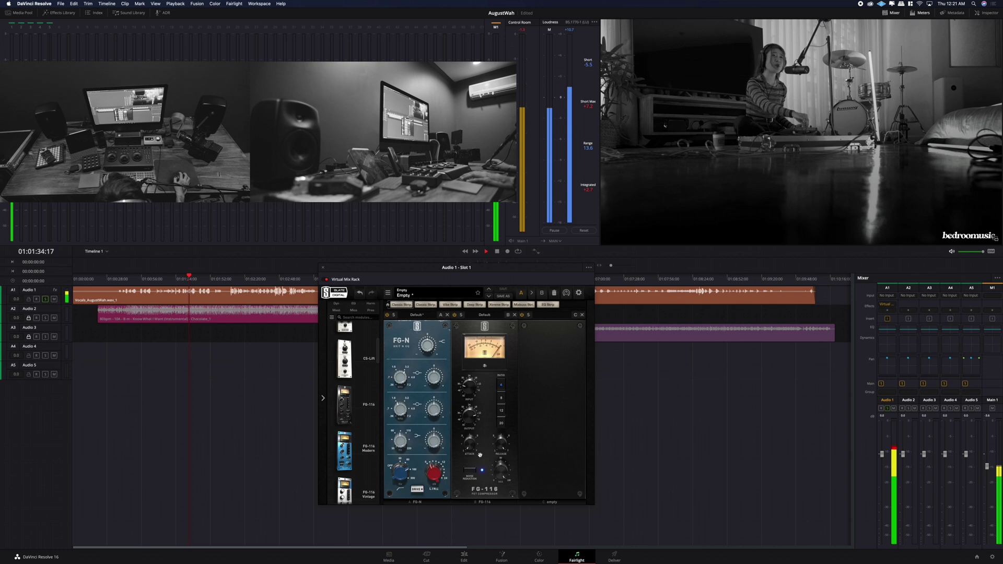
pyautogui.moveTo(468, 382)
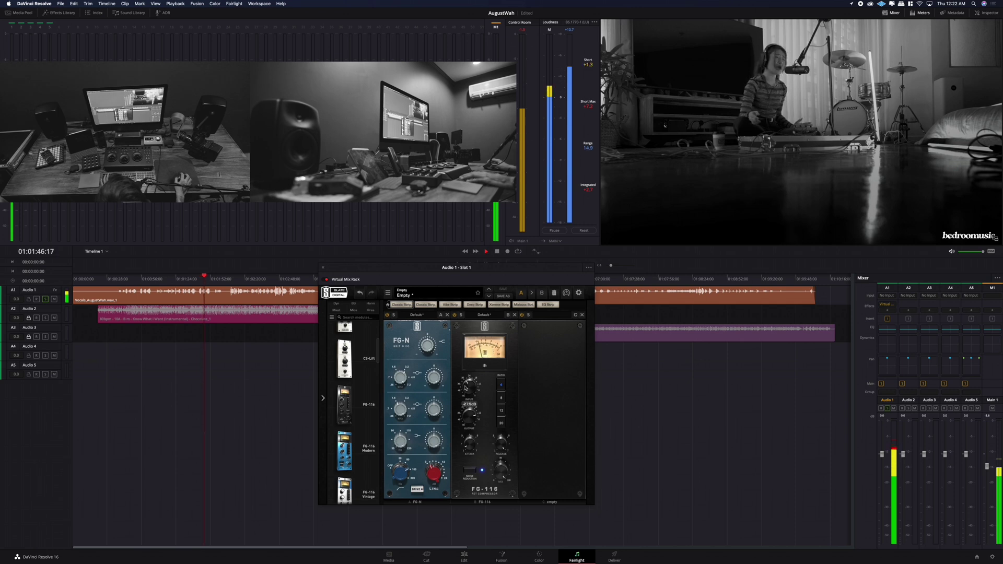
pyautogui.moveTo(466, 386)
pyautogui.mouseDown()
pyautogui.moveTo(467, 427)
pyautogui.moveTo(511, 426)
pyautogui.mouseUp()
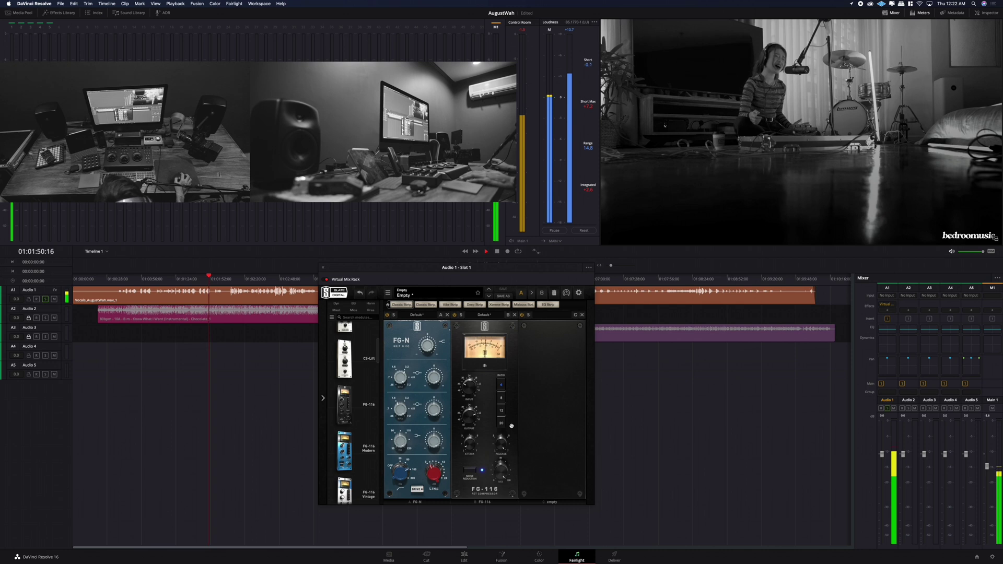
pyautogui.press('space')
pyautogui.moveTo(383, 361)
pyautogui.mouseDown()
pyautogui.moveTo(383, 497)
pyautogui.moveTo(386, 388)
pyautogui.moveTo(385, 455)
pyautogui.mouseUp()
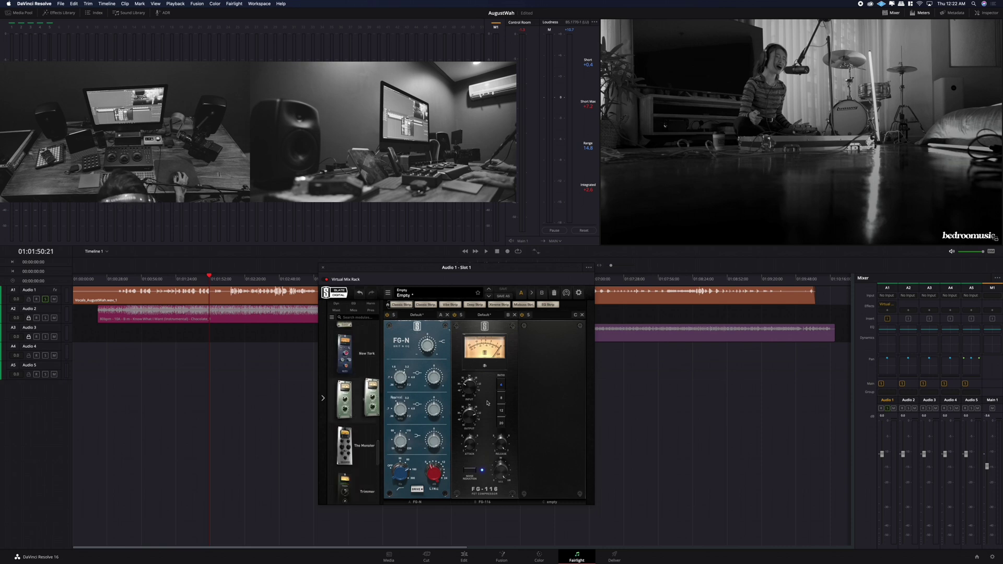
# Step: Place Revival in the third slot after FG-116 and play the vocal through the chain
pyautogui.moveTo(366, 399); pyautogui.dragTo(570, 412)
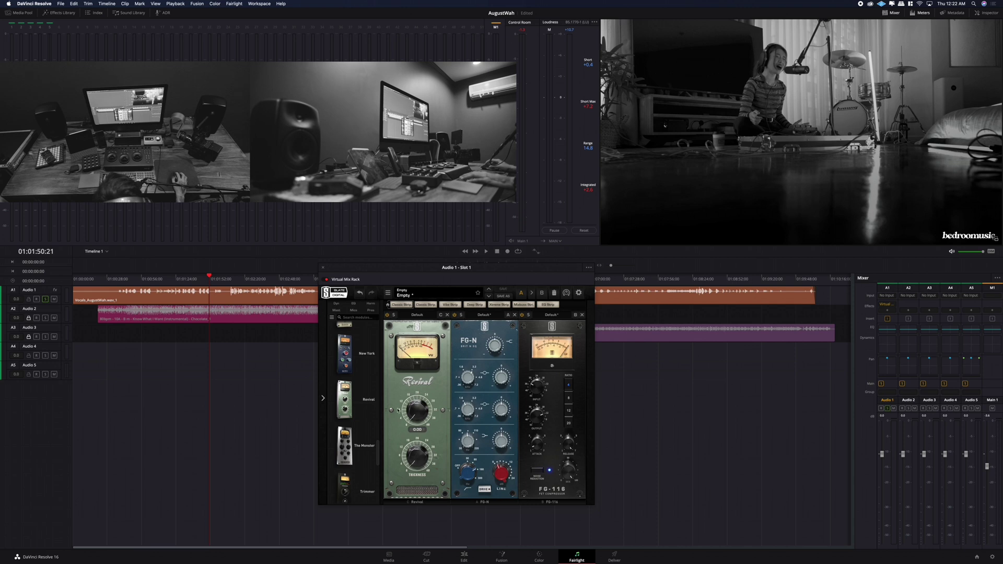
pyautogui.moveTo(397, 411); pyautogui.dragTo(552, 426)
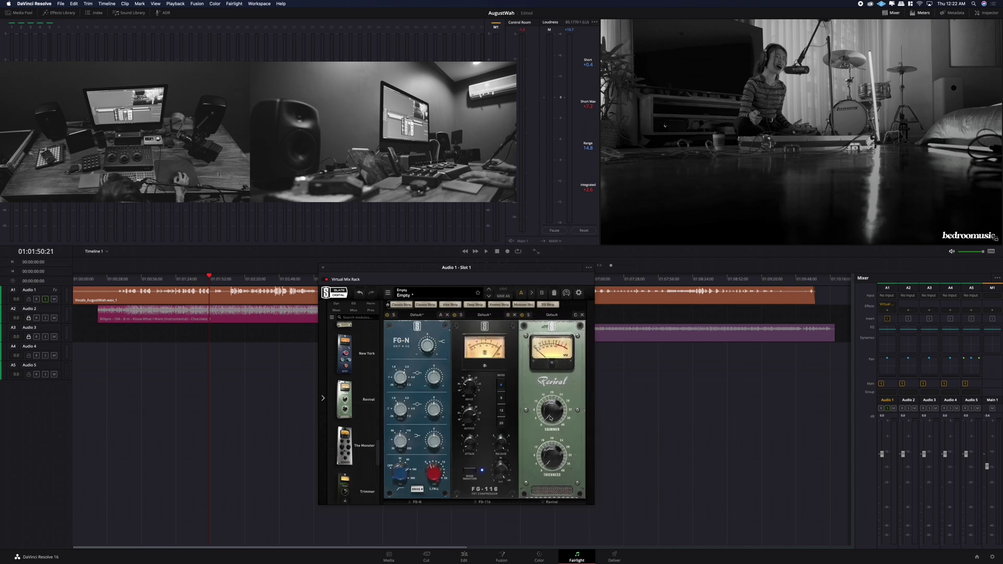
pyautogui.press('space')
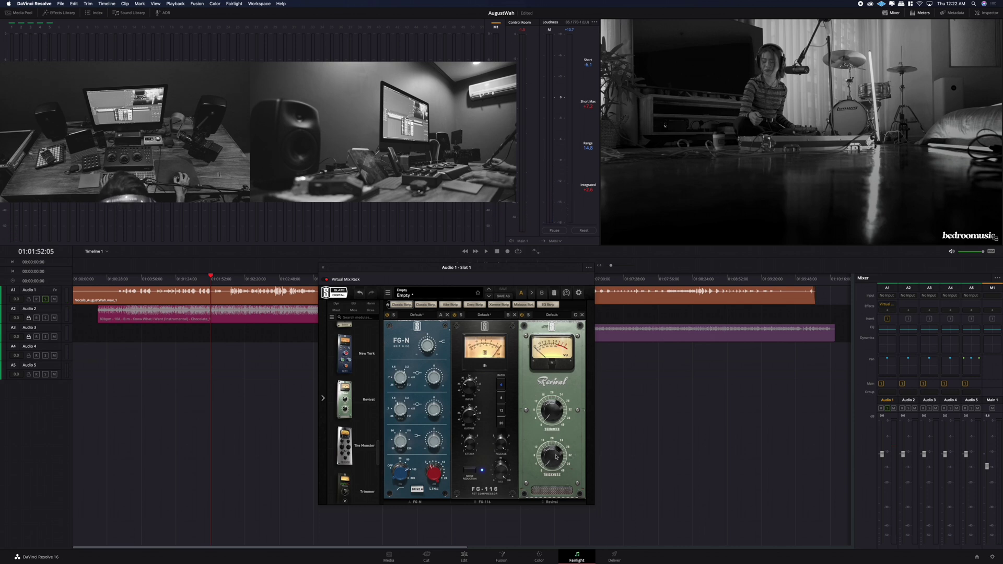
pyautogui.moveTo(547, 460)
pyautogui.press('space')
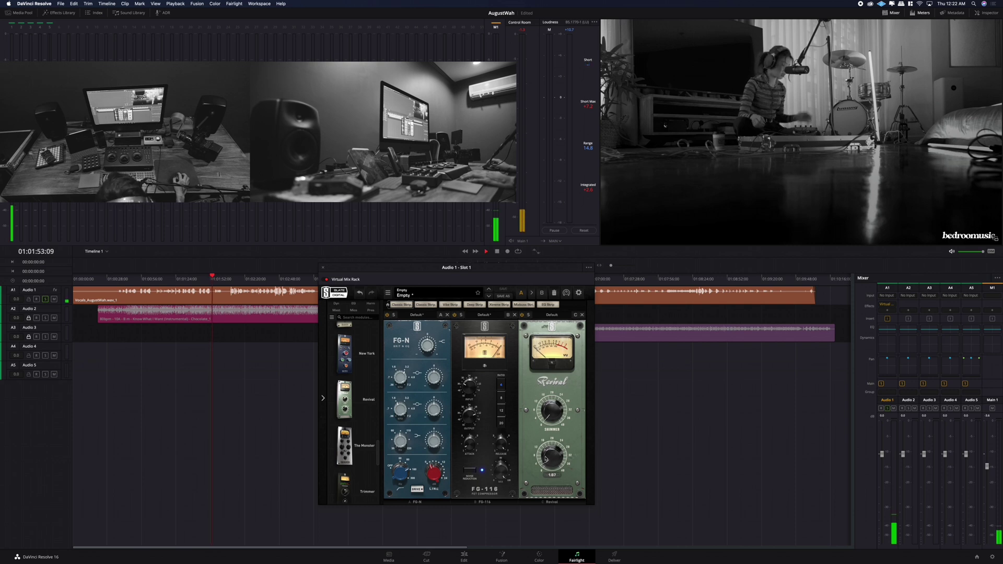
pyautogui.click(230, 330)
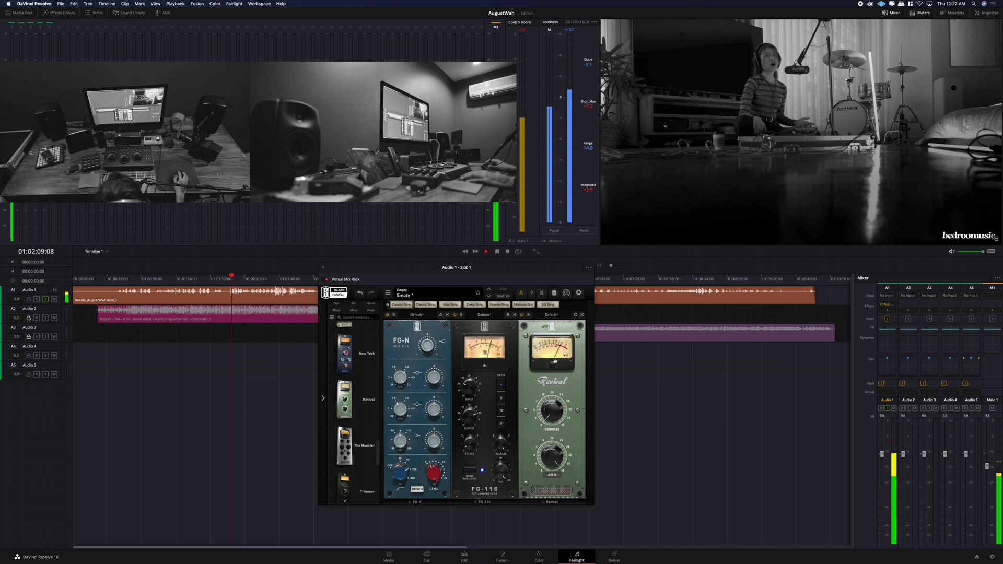
# Step: Lower Revival's Thickness from 40.0 to 37.4 and Shimmer from 30.7 to 28.7
pyautogui.moveTo(555, 361); pyautogui.dragTo(553, 372)
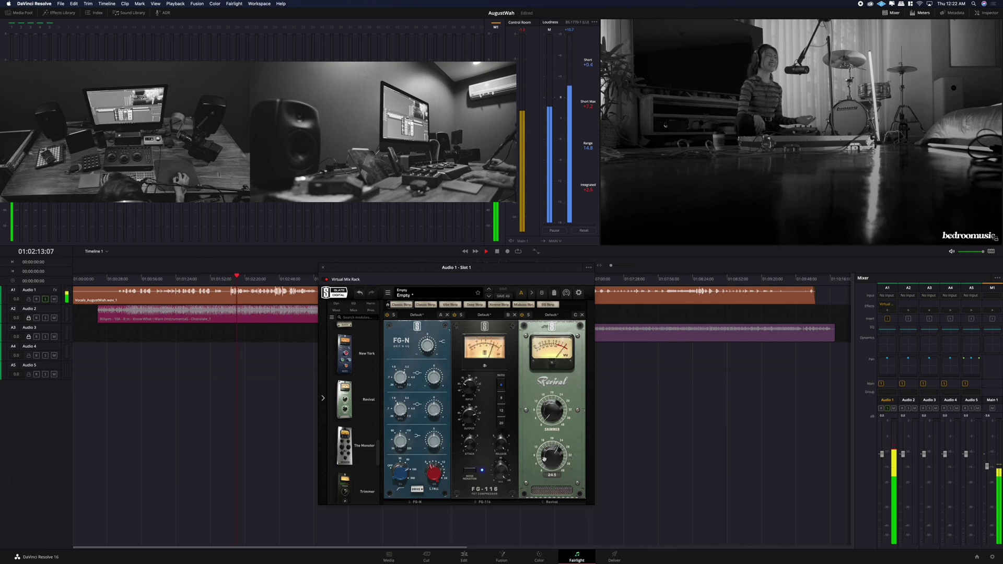
pyautogui.press('space')
pyautogui.moveTo(554, 417)
pyautogui.mouseDown()
pyautogui.moveTo(543, 389)
pyautogui.moveTo(551, 343)
pyautogui.mouseUp()
pyautogui.press('space')
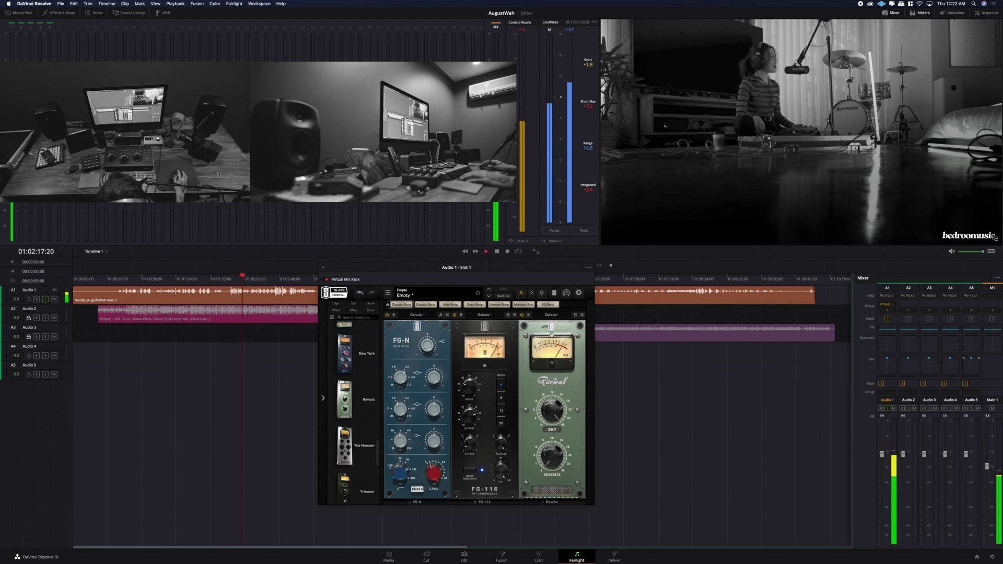
pyautogui.moveTo(551, 334); pyautogui.dragTo(549, 352)
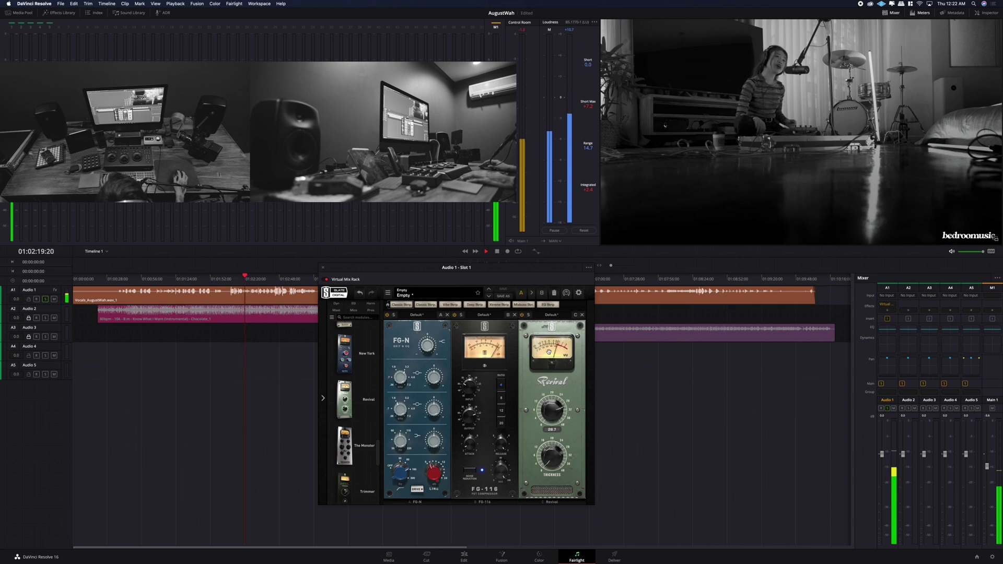
pyautogui.press('space')
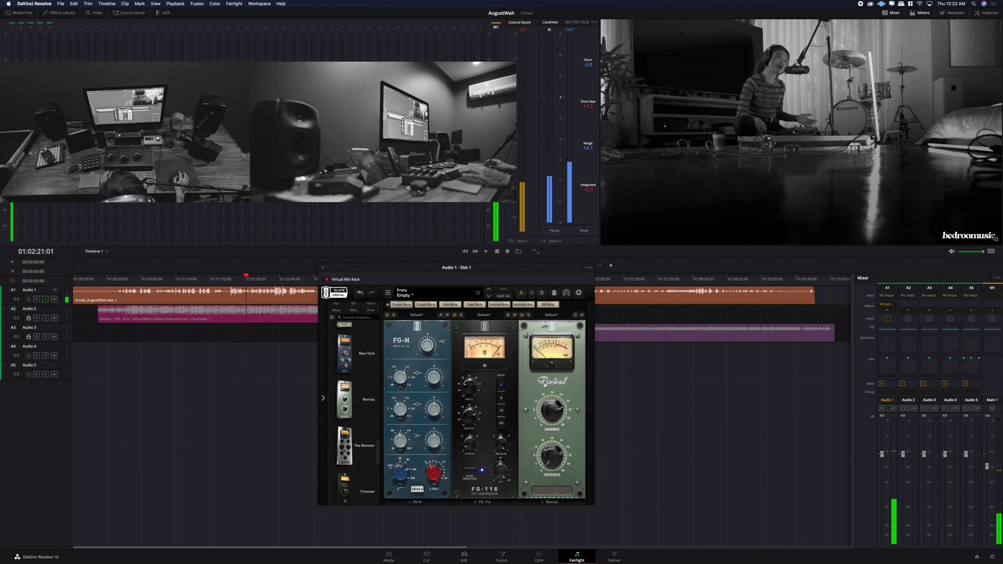
pyautogui.press('space')
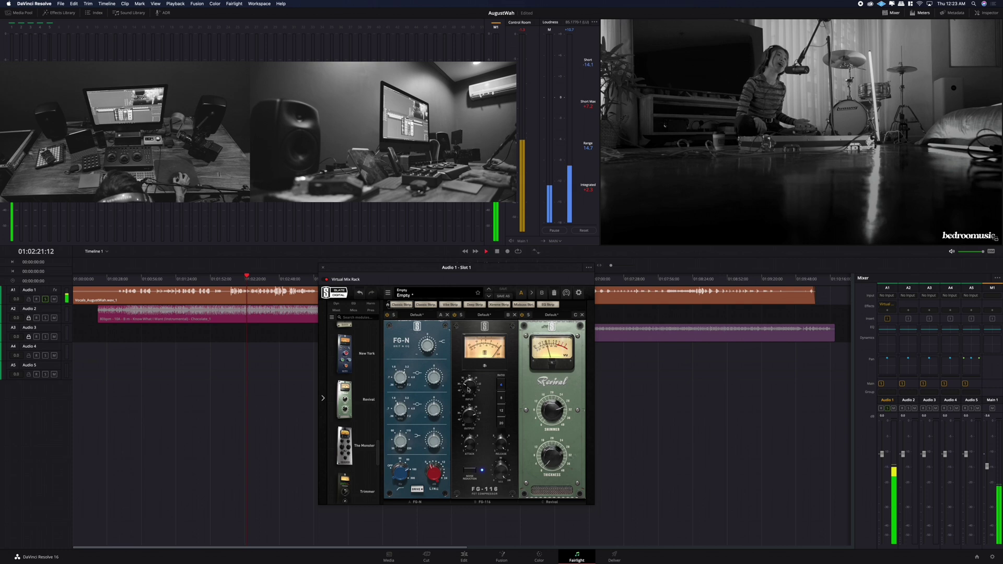
# Step: Replay the vocal passage from 01:02:05:08, then return the playhead to 01:02:05:02
pyautogui.moveTo(469, 387)
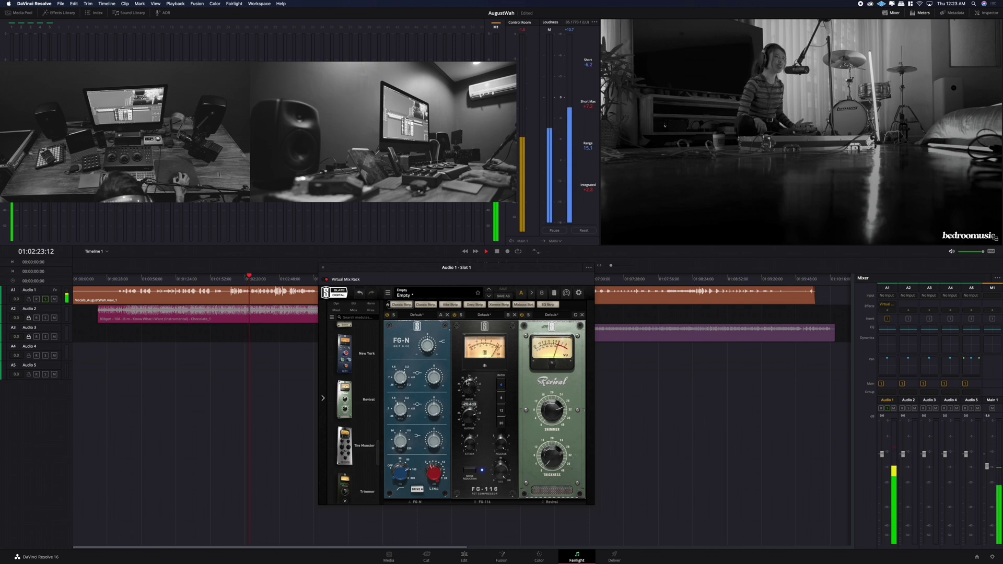
pyautogui.moveTo(471, 448)
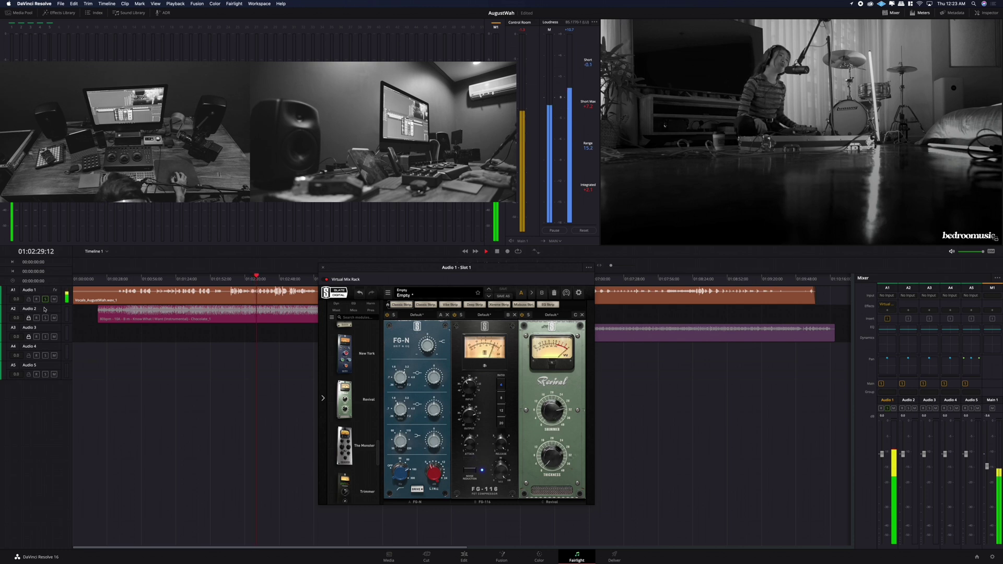
pyautogui.press('space')
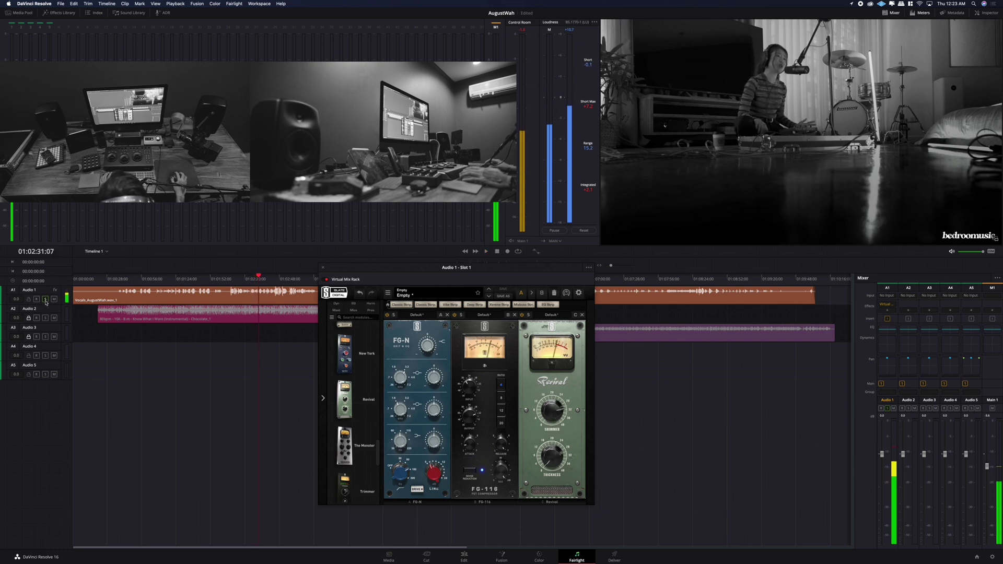
pyautogui.click(228, 280)
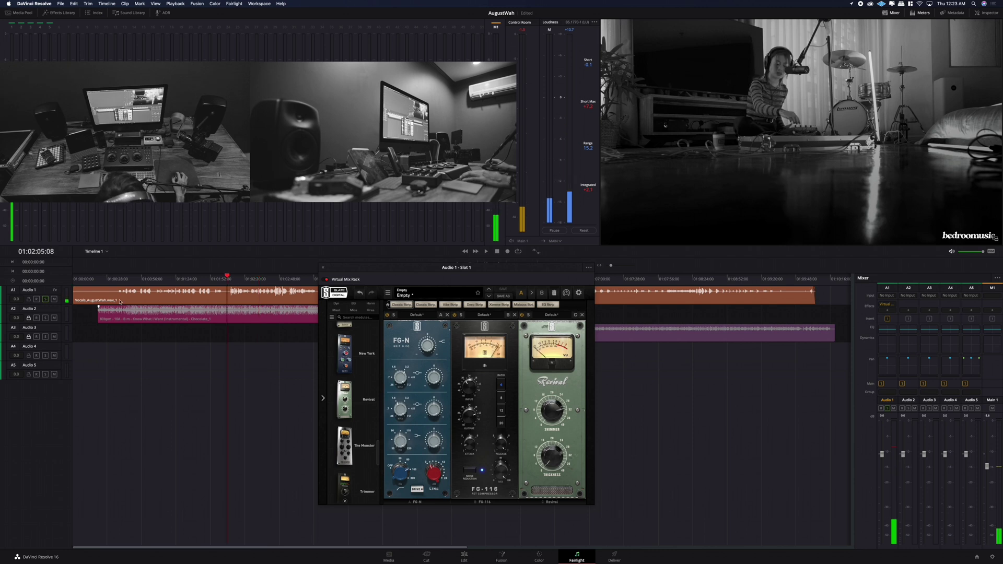
pyautogui.press('space')
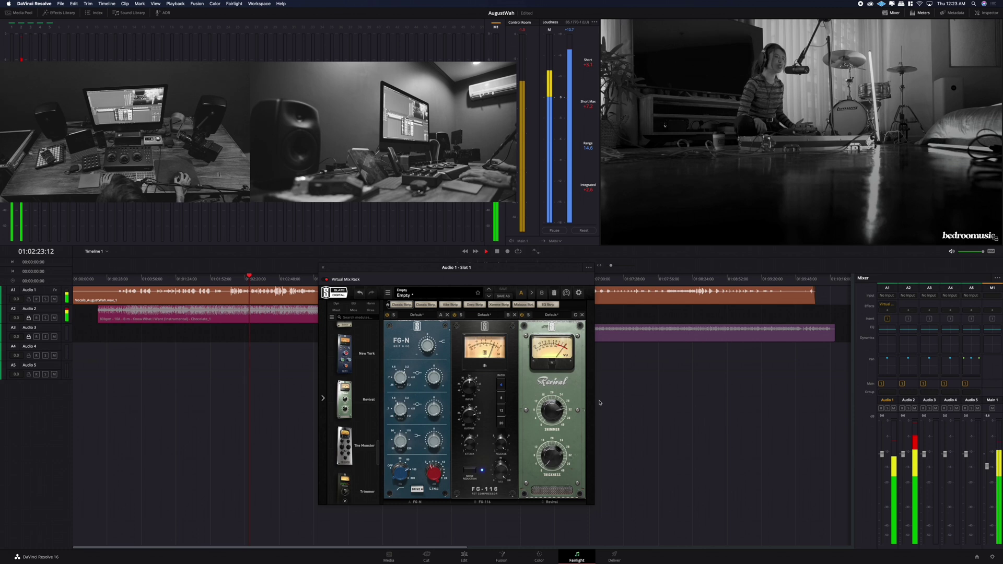
pyautogui.press('space')
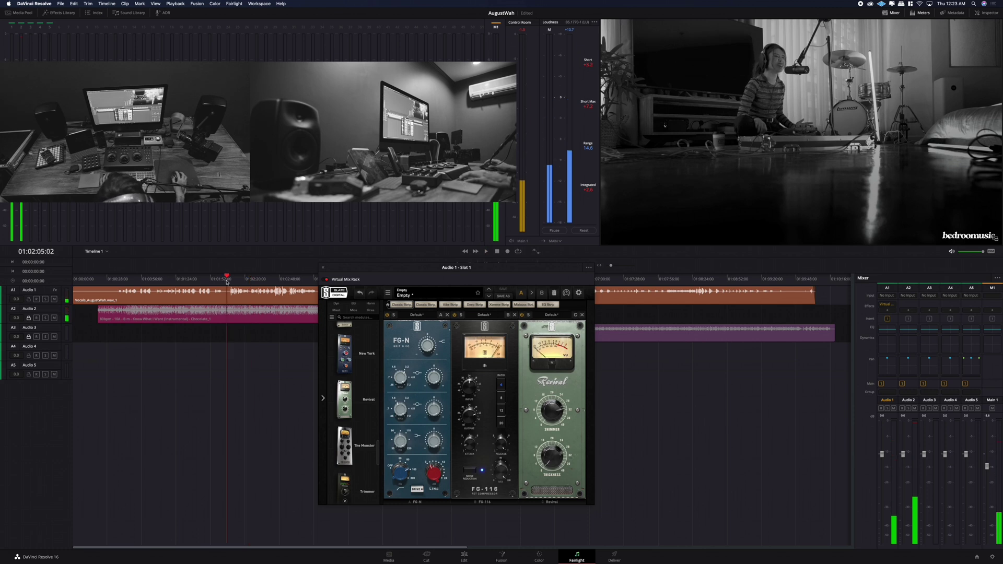
pyautogui.click(227, 279)
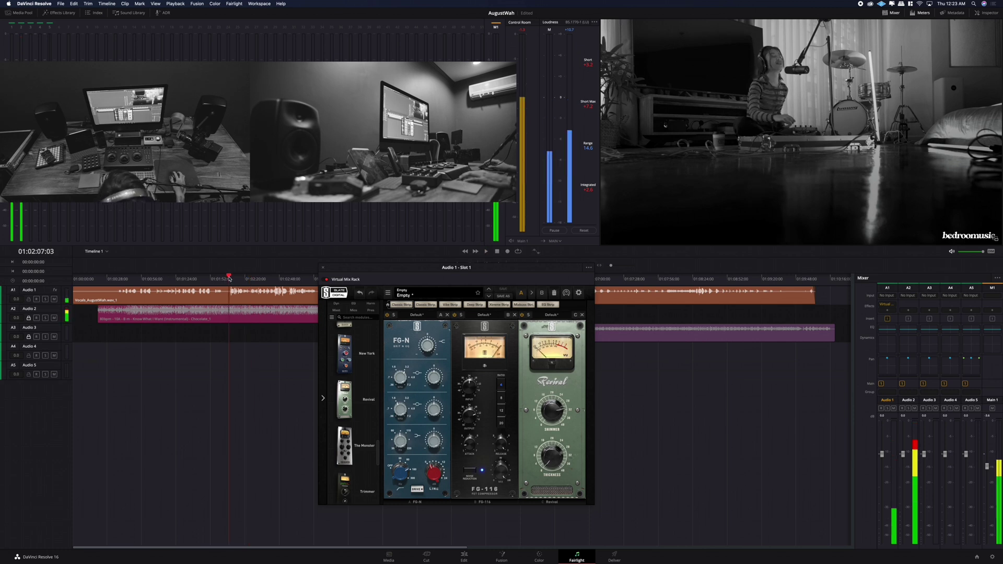
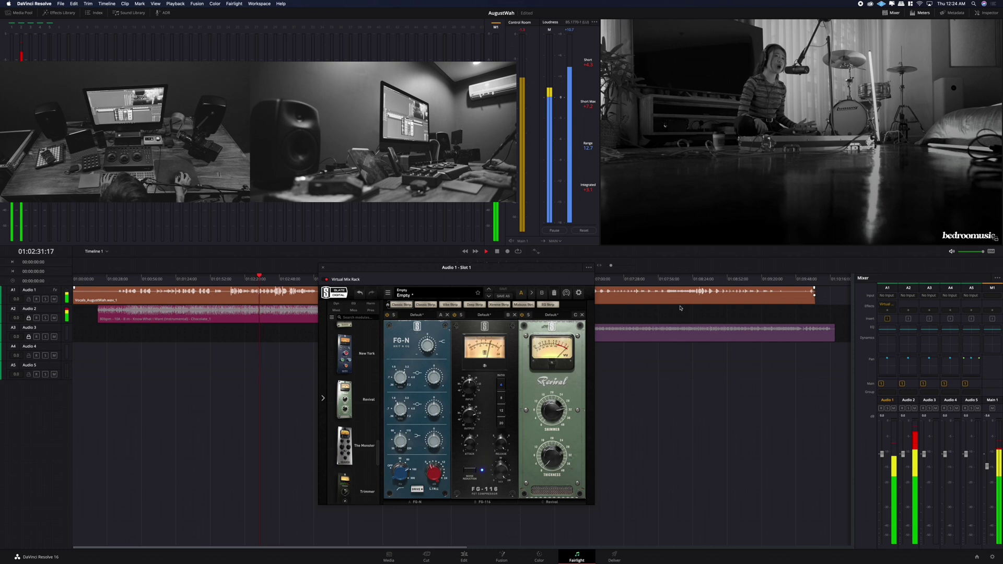
# Step: Replay the vocal from 01:02:07 to audition it before adding effects
pyautogui.press('space')
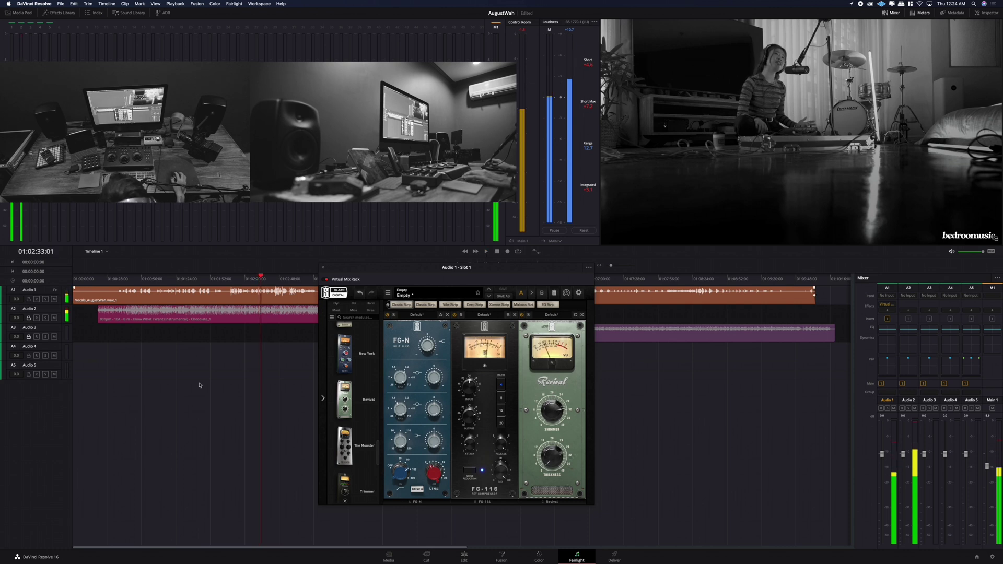
pyautogui.click(229, 278)
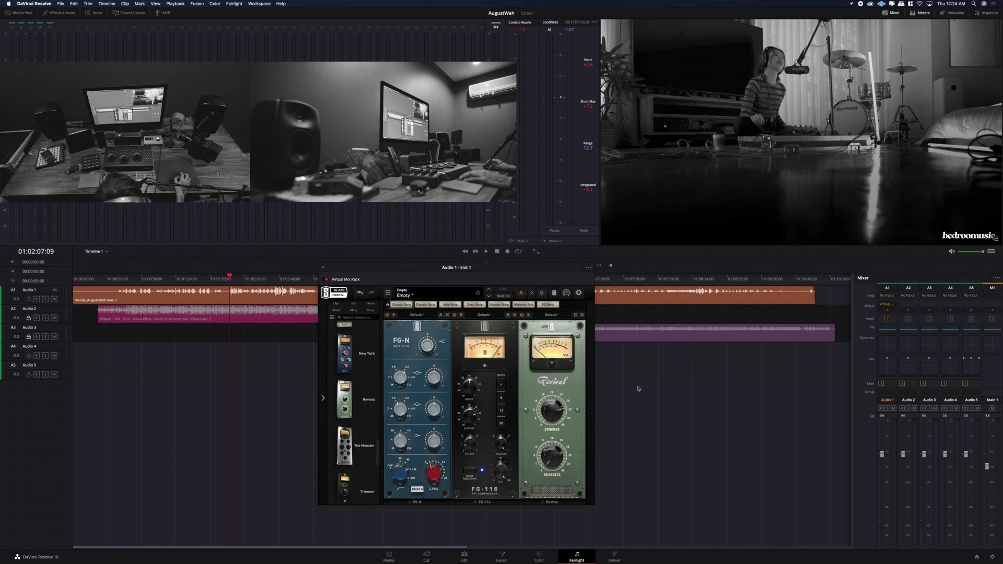
pyautogui.press('space')
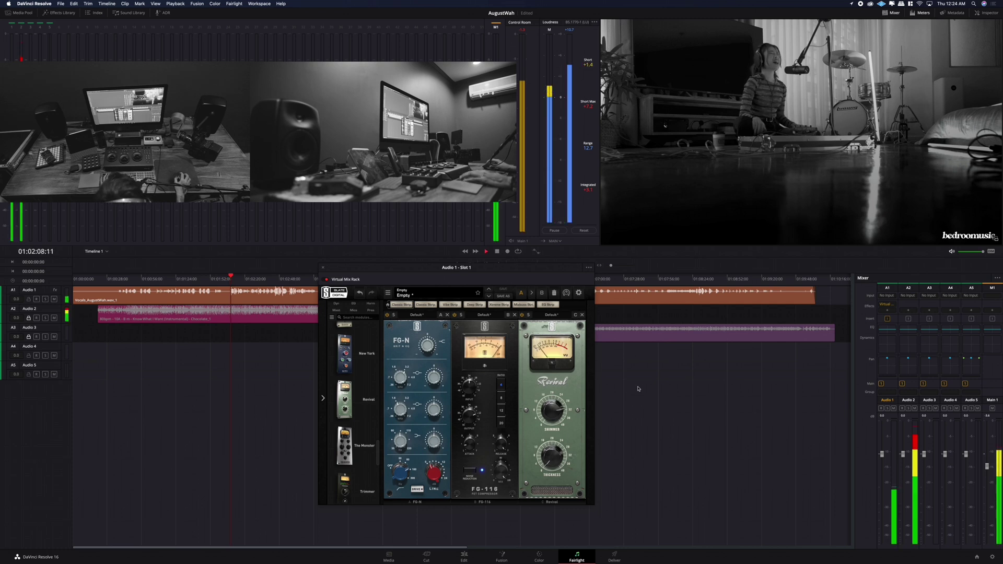
pyautogui.press('space')
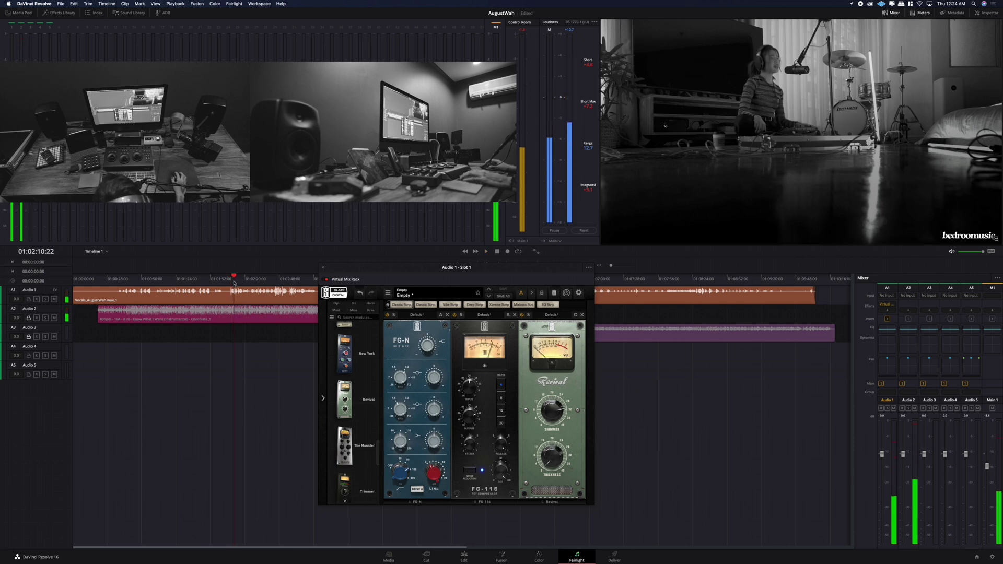
pyautogui.scroll(-5, 356, 408)
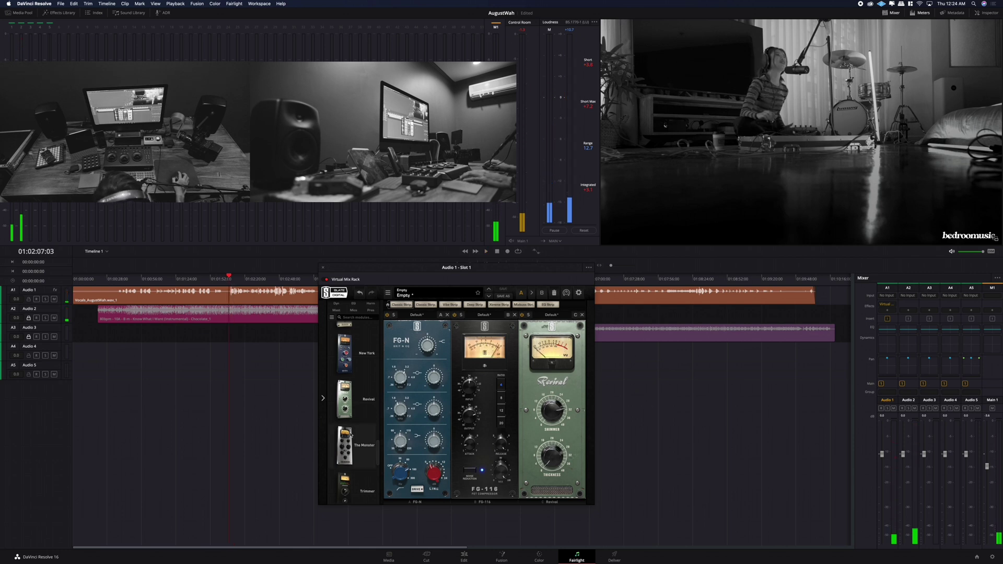
# Step: Add a Reverb to Audio 1's second insert and move its window beside the rack
pyautogui.click(887, 311)
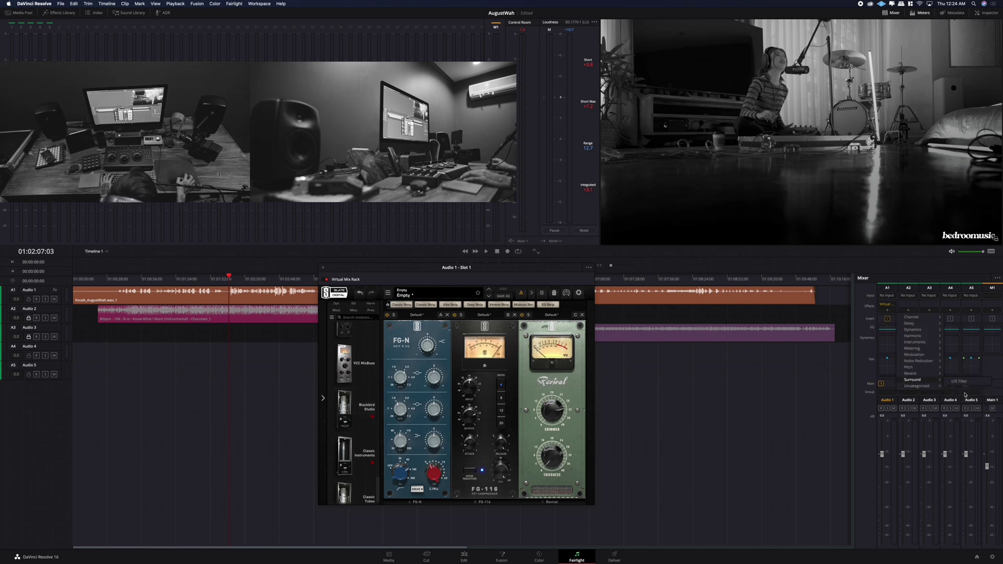
pyautogui.moveTo(949, 393)
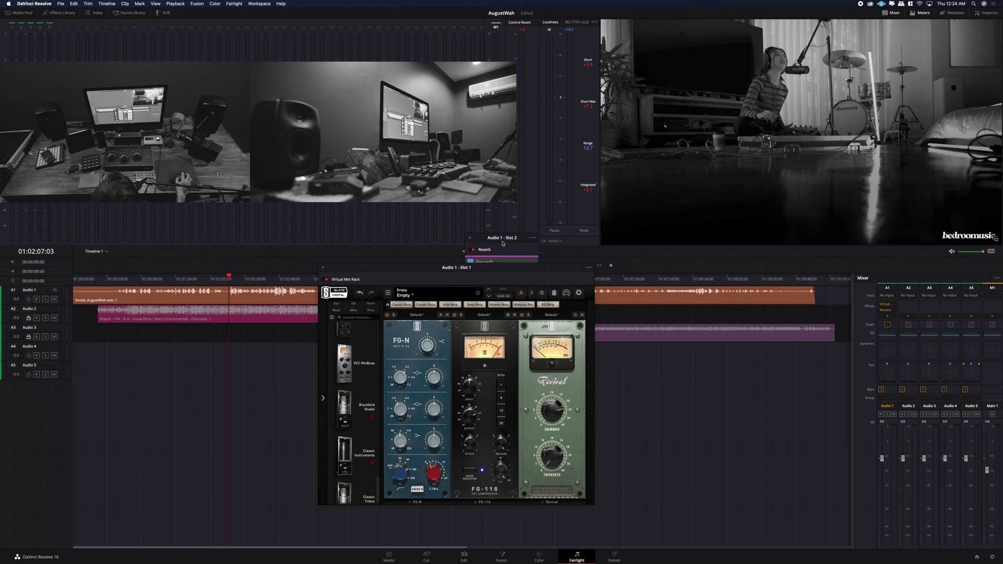
pyautogui.moveTo(504, 239); pyautogui.dragTo(713, 355)
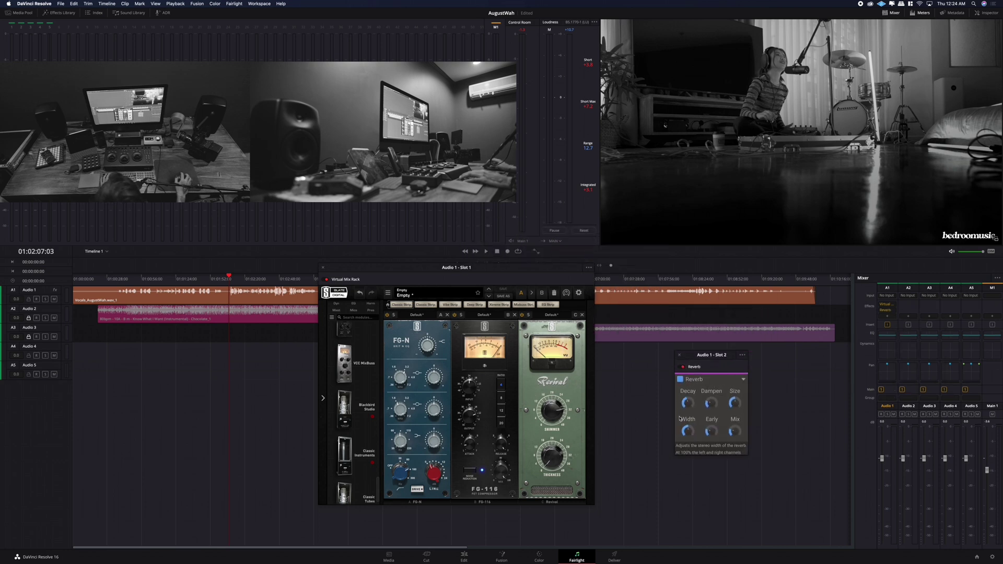
# Step: Solo Audio 1 and, while it plays, dial the reverb mix down to about 12%
pyautogui.click(44, 300)
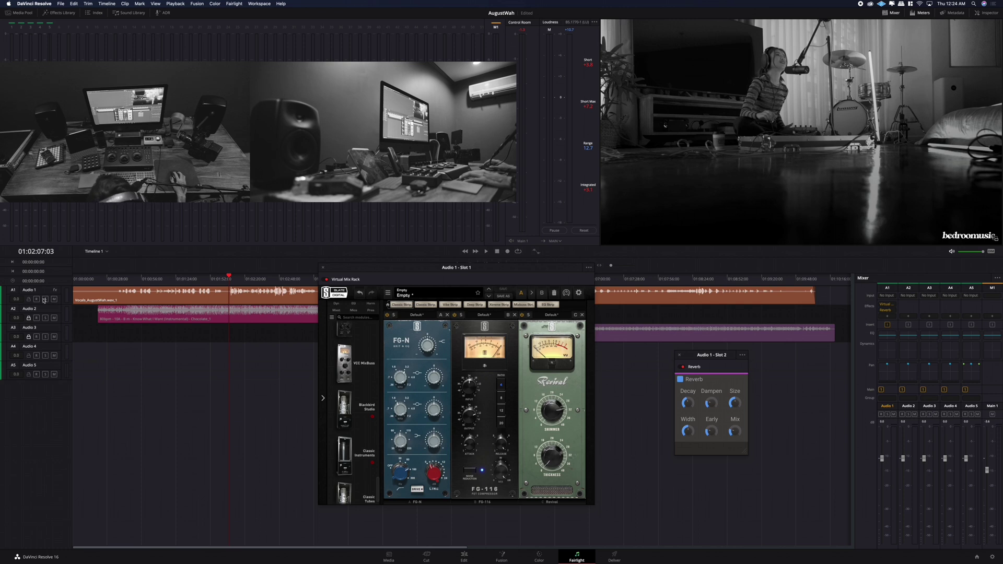
pyautogui.press('space')
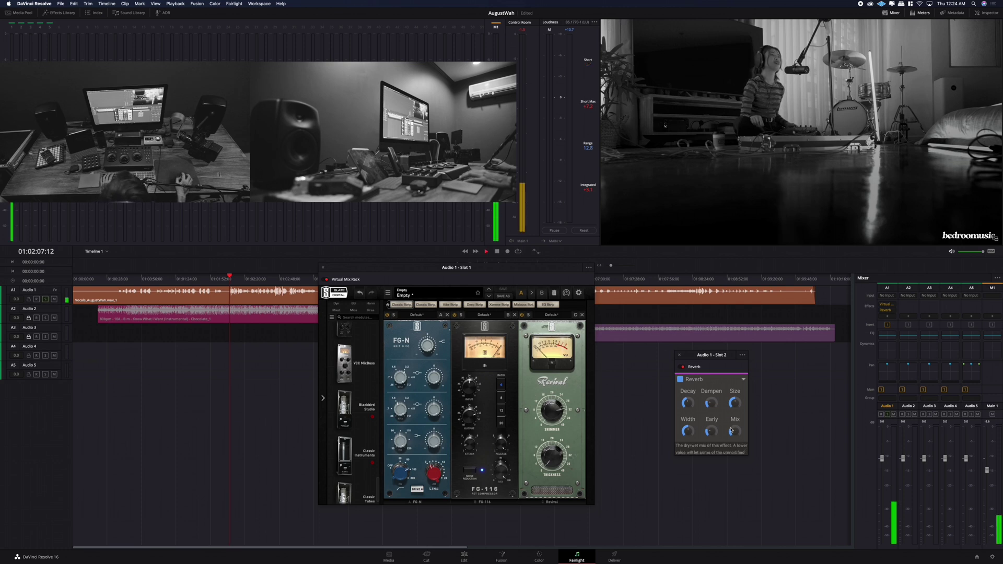
pyautogui.moveTo(733, 435)
pyautogui.mouseDown()
pyautogui.moveTo(732, 413)
pyautogui.moveTo(734, 460)
pyautogui.mouseUp()
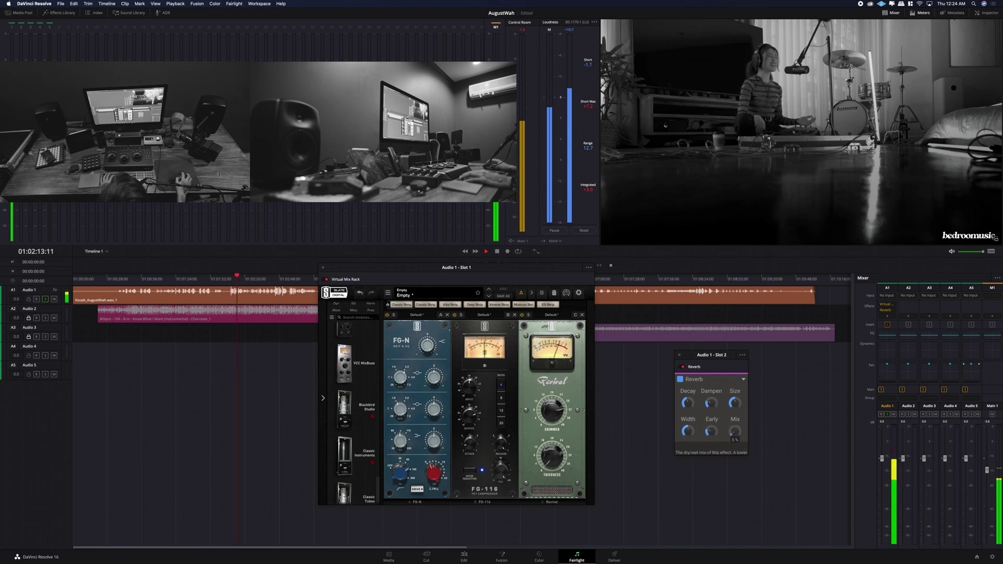
pyautogui.moveTo(734, 431); pyautogui.dragTo(734, 424)
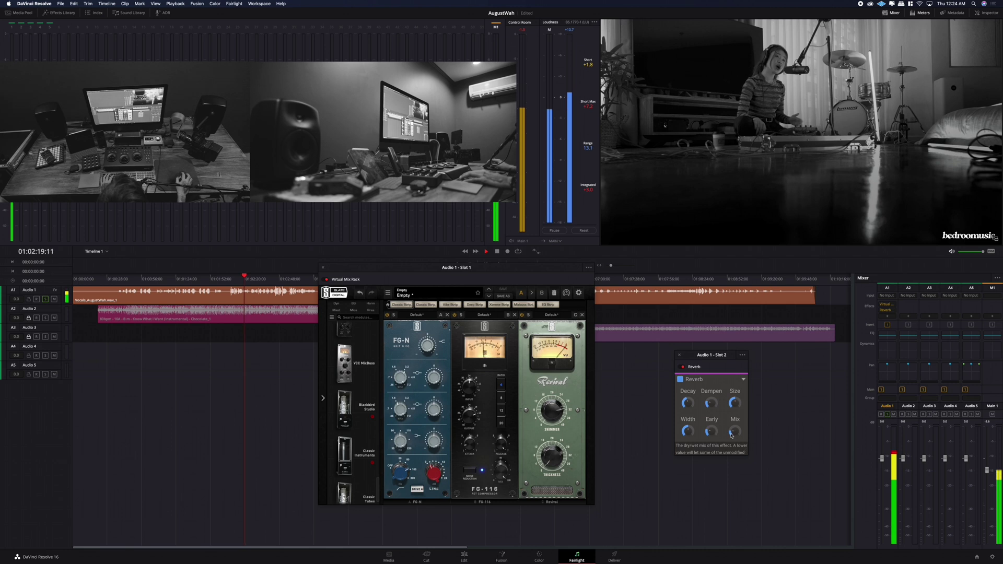
pyautogui.moveTo(732, 435); pyautogui.dragTo(735, 431)
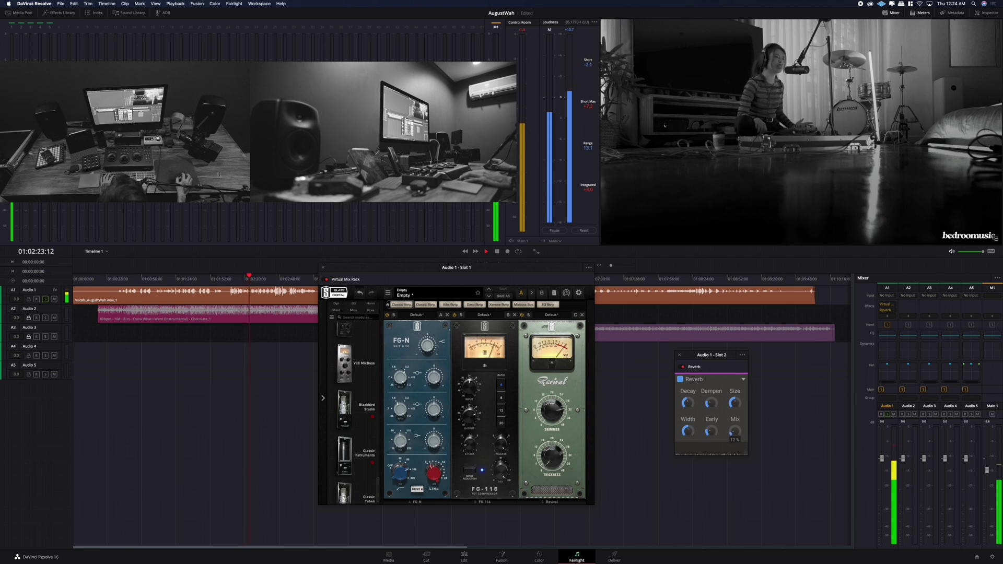
pyautogui.press('space')
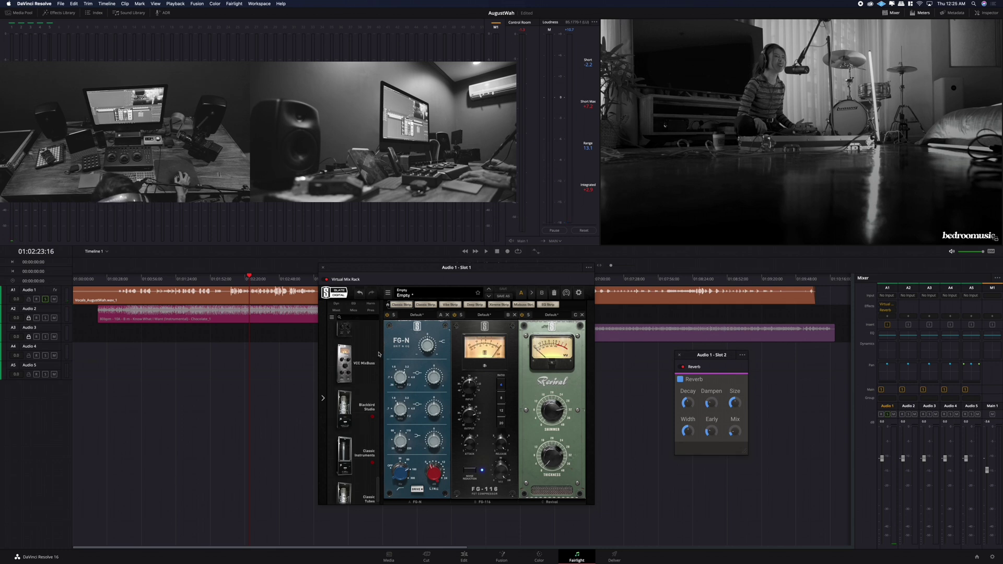
# Step: While the vocal plays, cut the reverb mix to 5% and check the FG-116 input level
pyautogui.scroll(10, 365, 449)
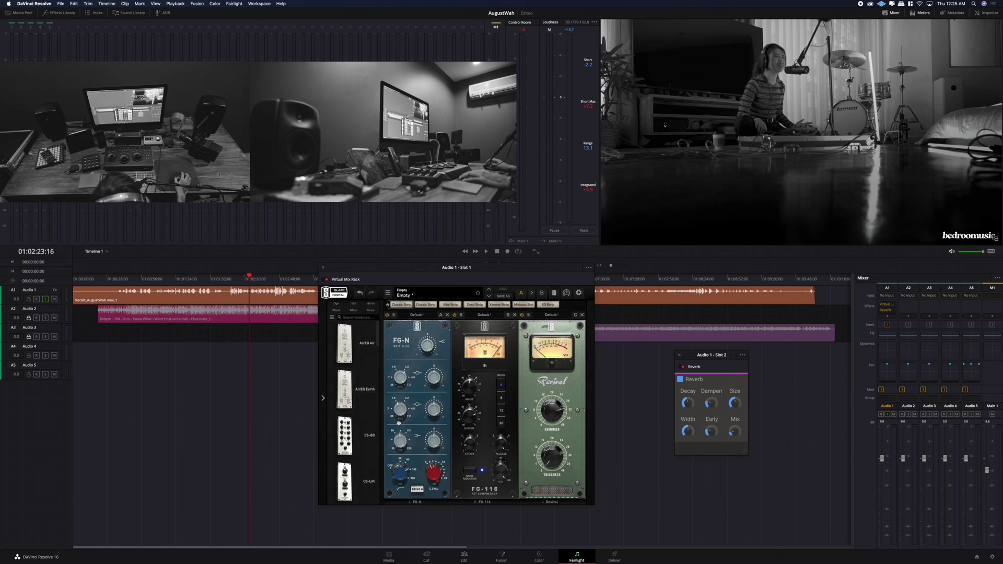
pyautogui.scroll(-2, 358, 436)
pyautogui.scroll(-2, 377, 452)
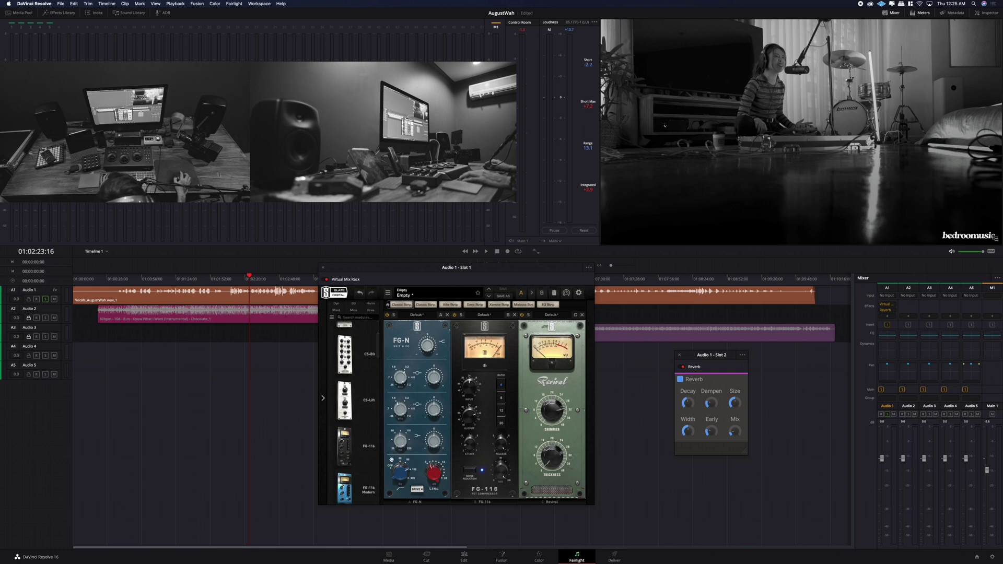
pyautogui.scroll(-2, 367, 468)
pyautogui.press('space')
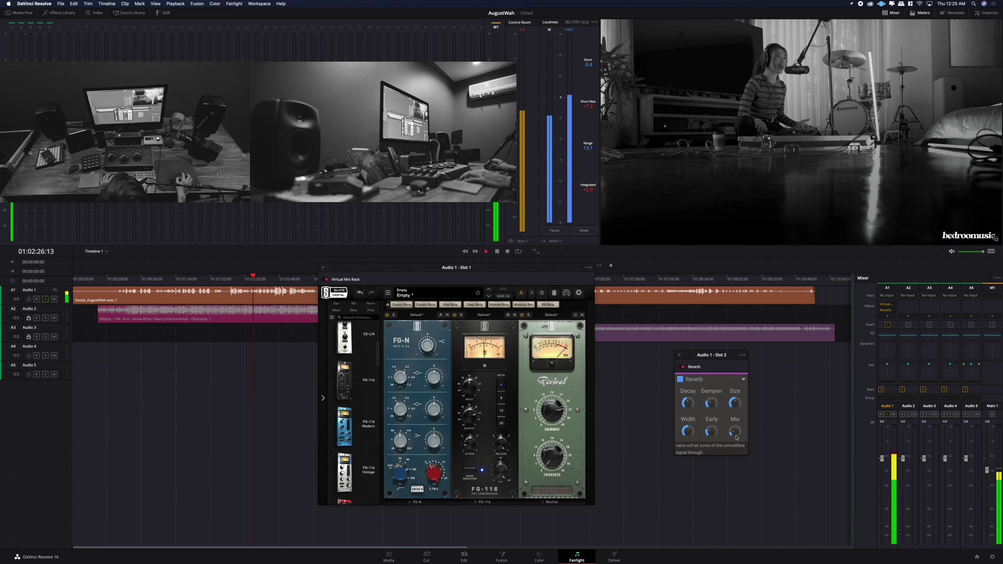
pyautogui.moveTo(739, 437); pyautogui.dragTo(739, 439)
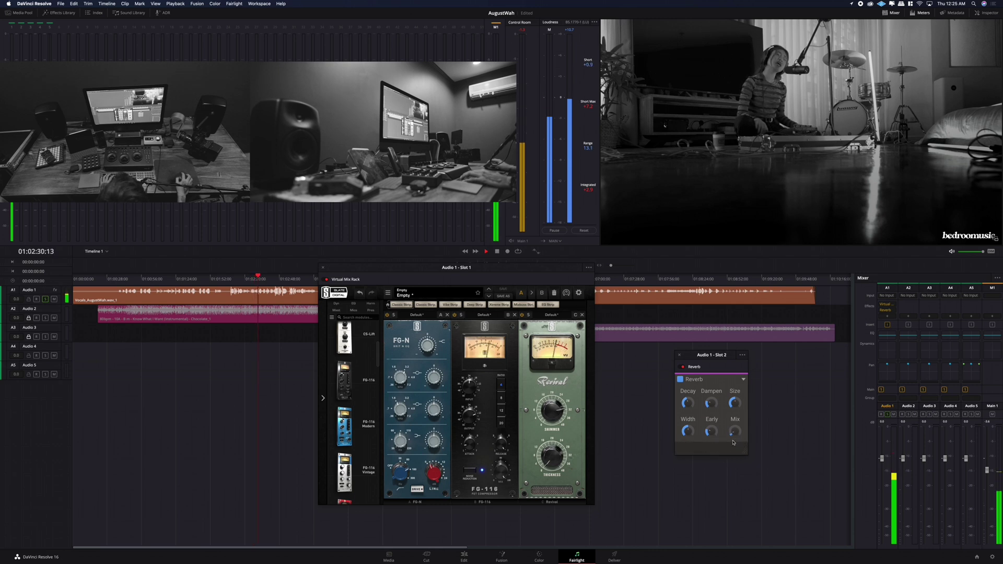
pyautogui.click(466, 400)
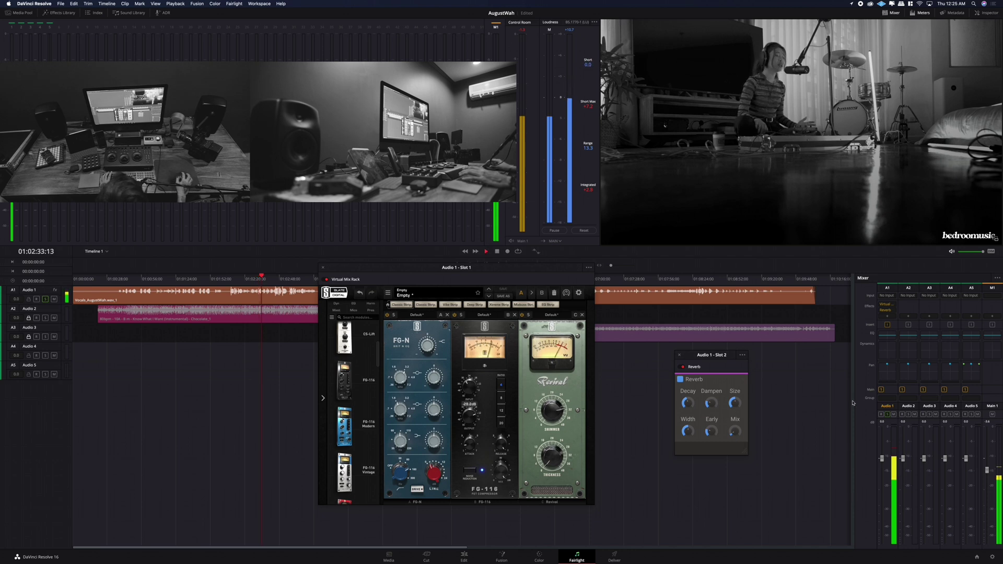
pyautogui.press('space')
# Step: Insert the FG-401 module between FG-116 and Revival, then resume playback
pyautogui.scroll(-5, 360, 428)
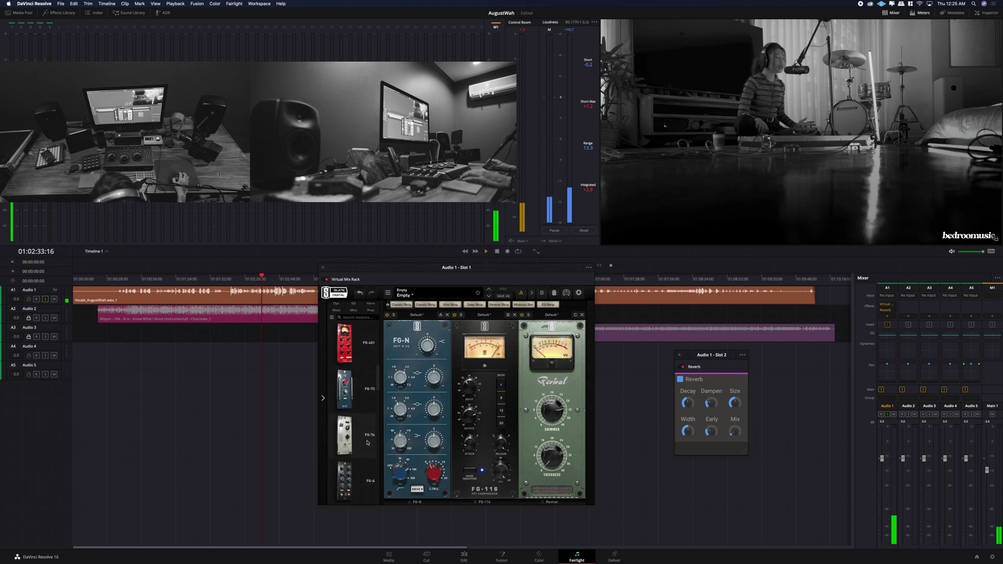
pyautogui.scroll(1, 367, 442)
pyautogui.moveTo(345, 372); pyautogui.dragTo(516, 394)
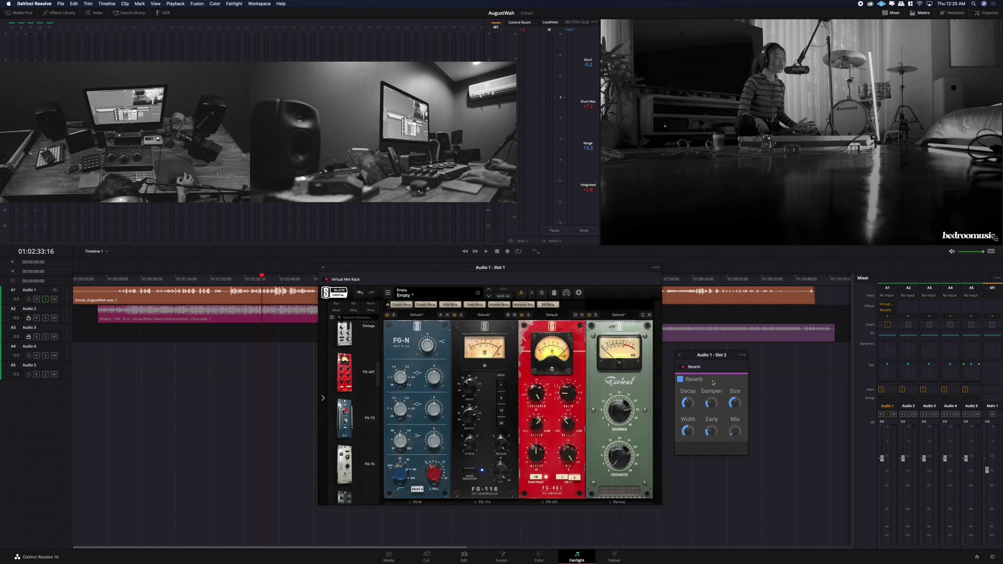
pyautogui.press('space')
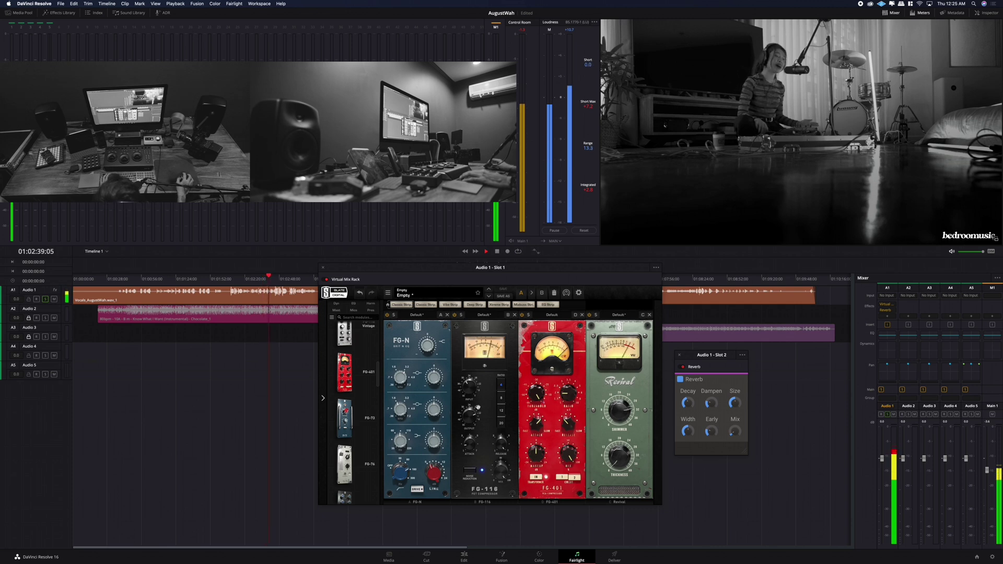
# Step: Lower the FG-116 input to -24.3 dB during playback, then restart playback
pyautogui.moveTo(472, 420)
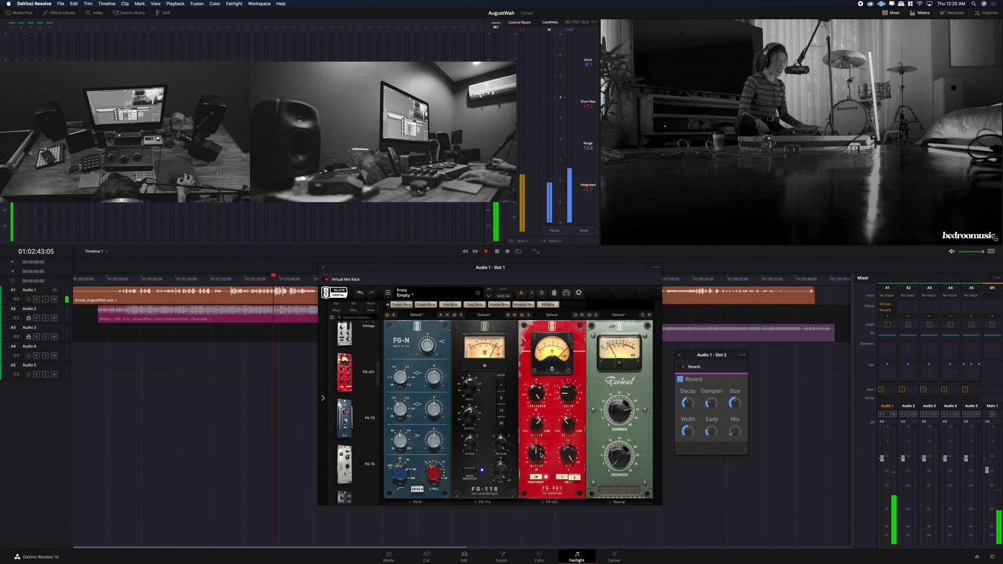
pyautogui.moveTo(567, 391)
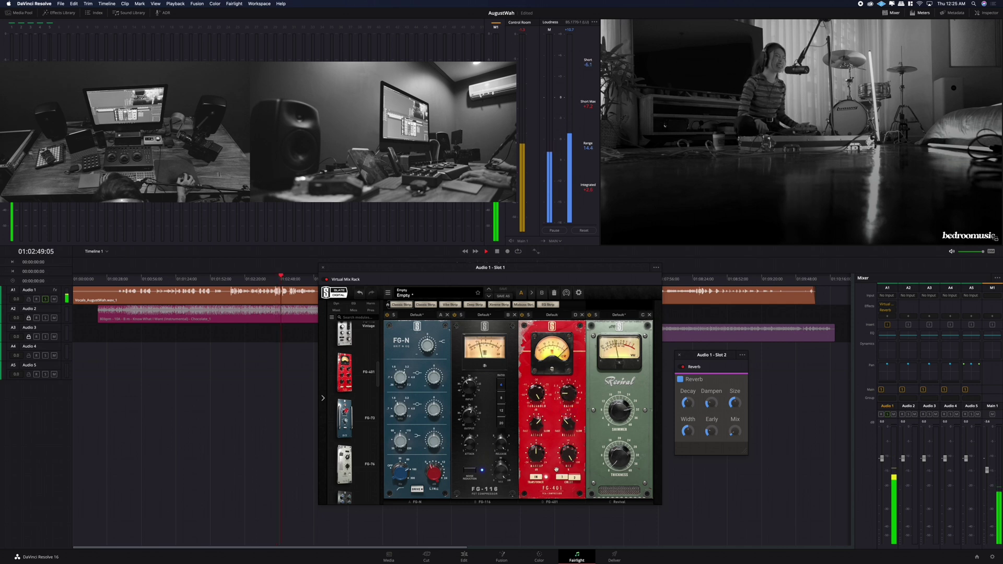
pyautogui.moveTo(465, 373)
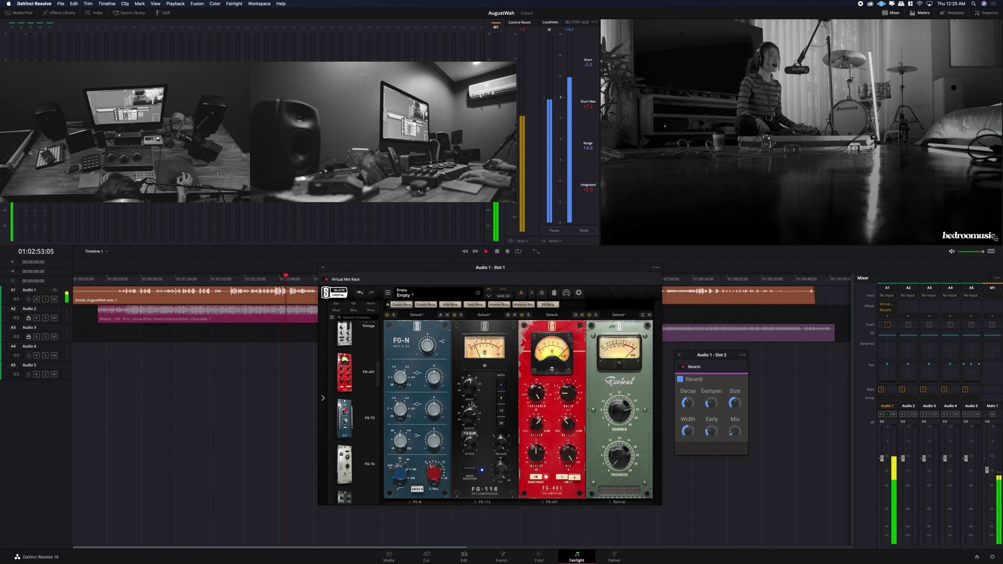
pyautogui.moveTo(469, 387); pyautogui.dragTo(469, 393)
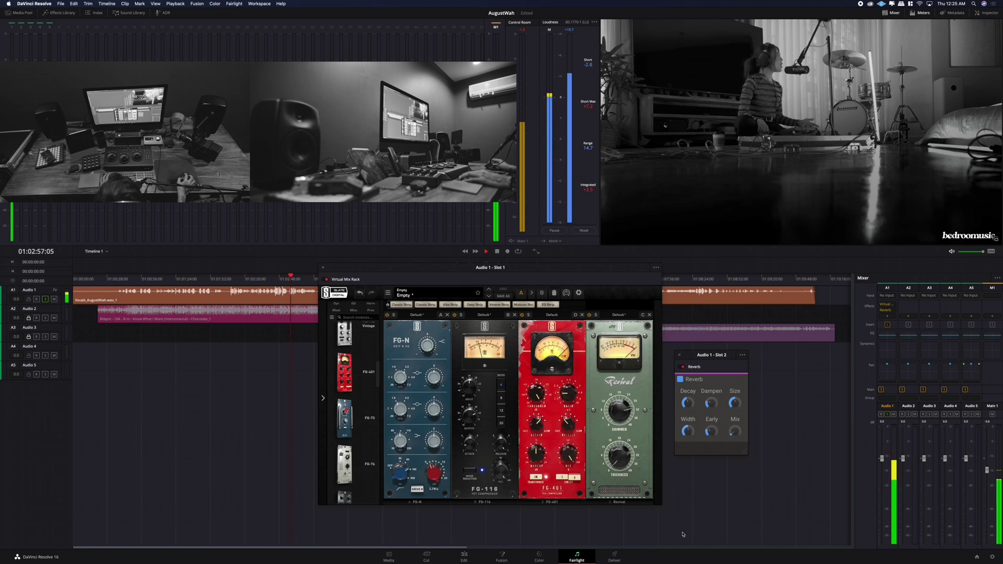
pyautogui.press('space')
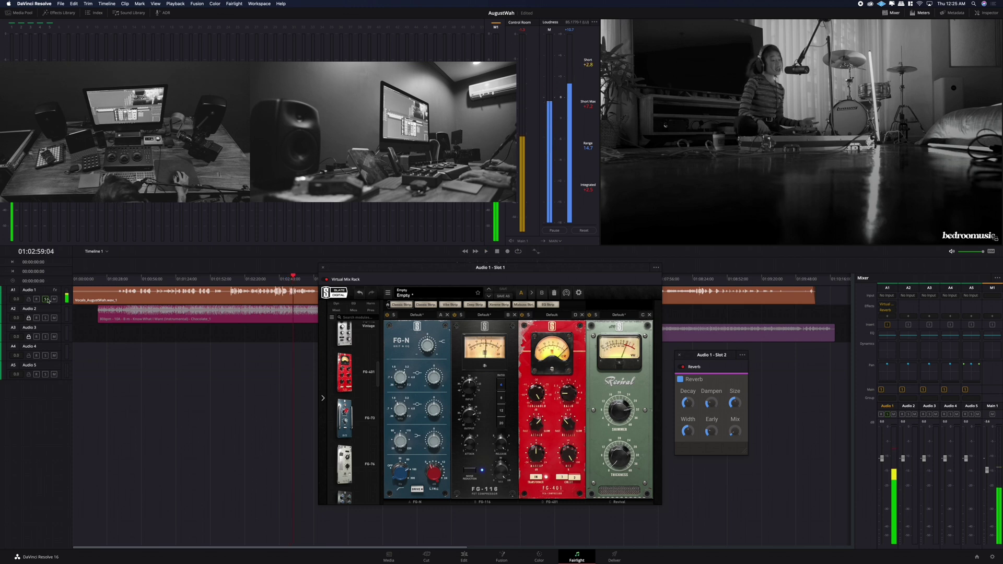
pyautogui.press('space')
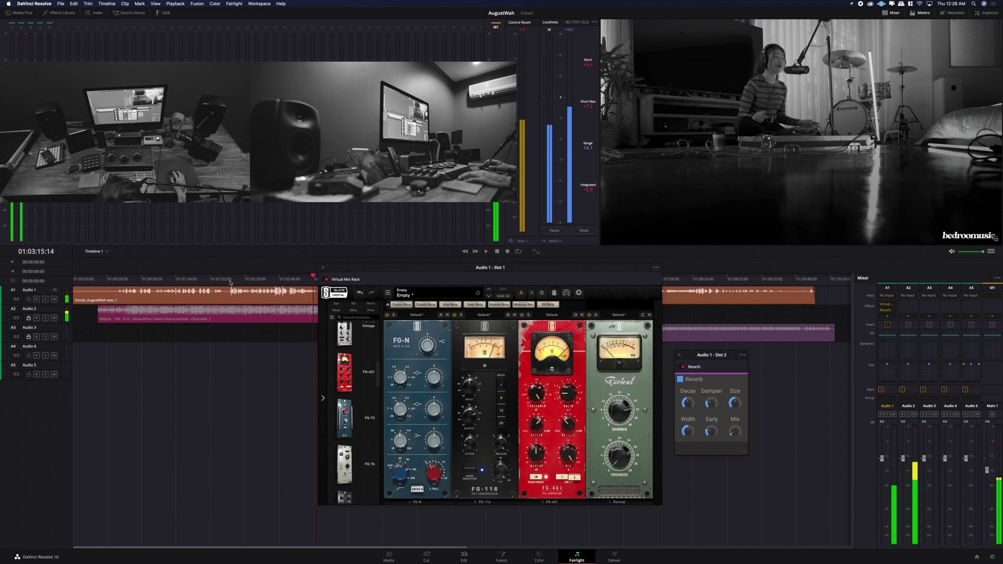
# Step: Stop playback and add a VST Delay to Audio 1's third insert, moving its window clear
pyautogui.press('space')
pyautogui.click(890, 318)
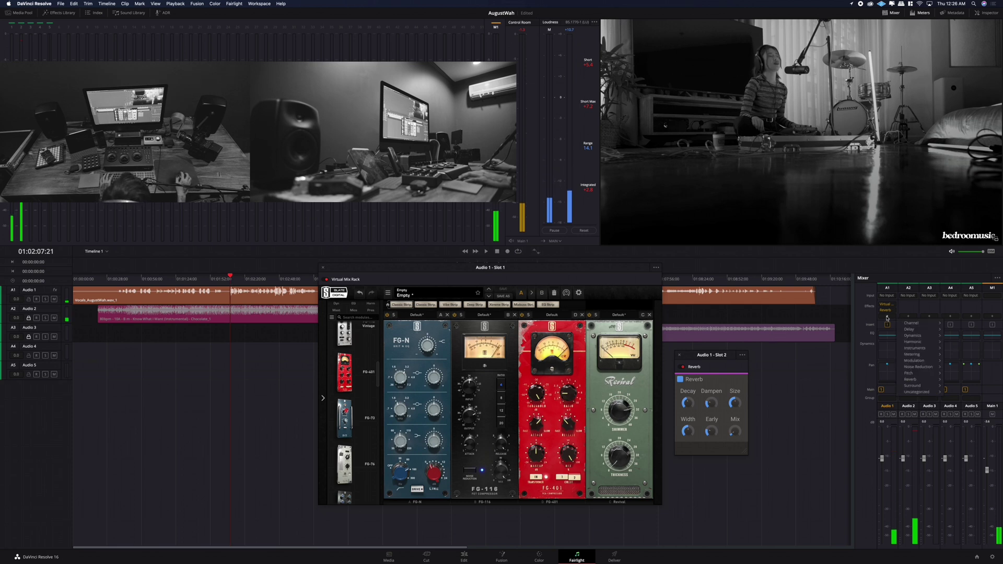
pyautogui.moveTo(927, 393)
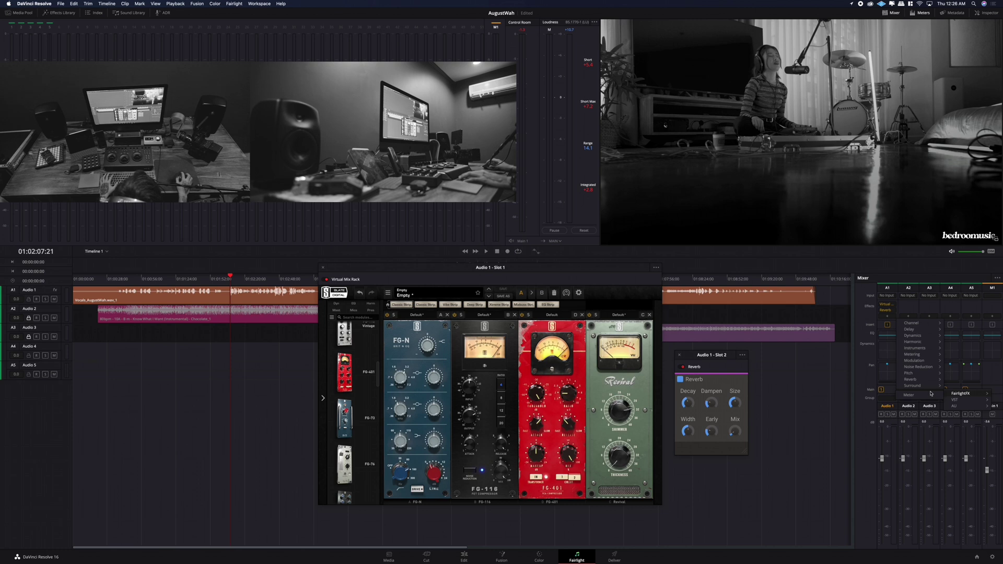
pyautogui.moveTo(960, 402)
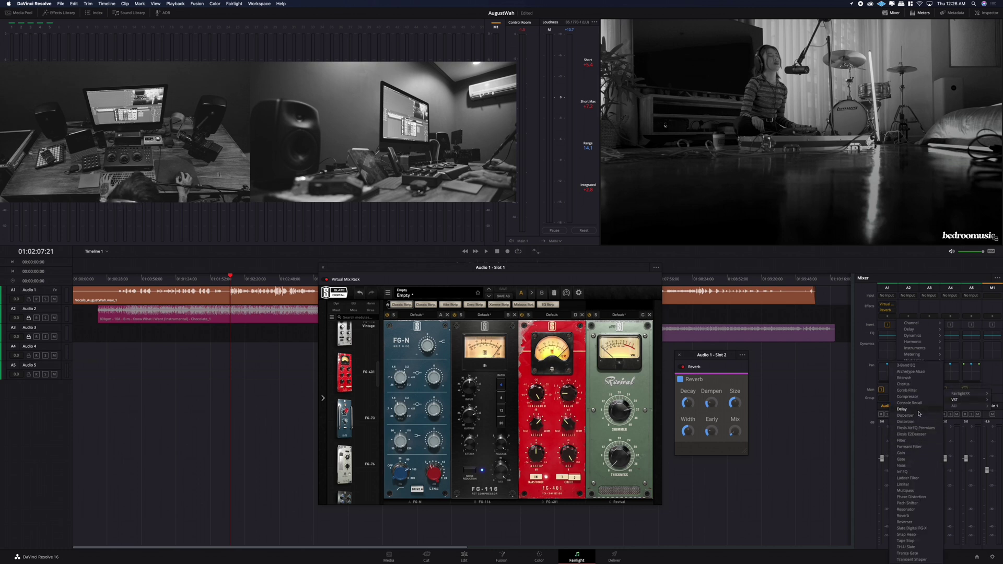
pyautogui.click(918, 411)
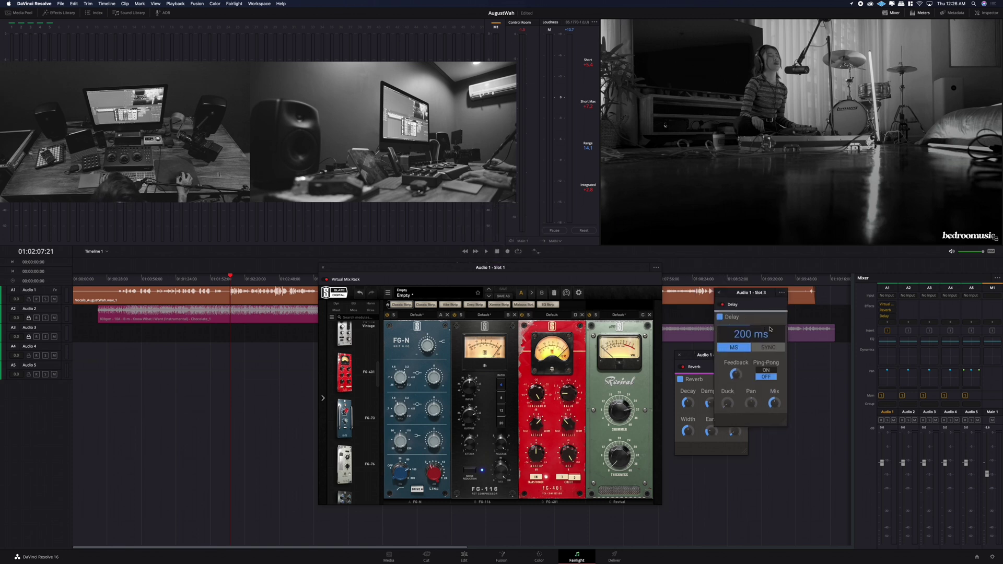
pyautogui.moveTo(752, 293); pyautogui.dragTo(808, 334)
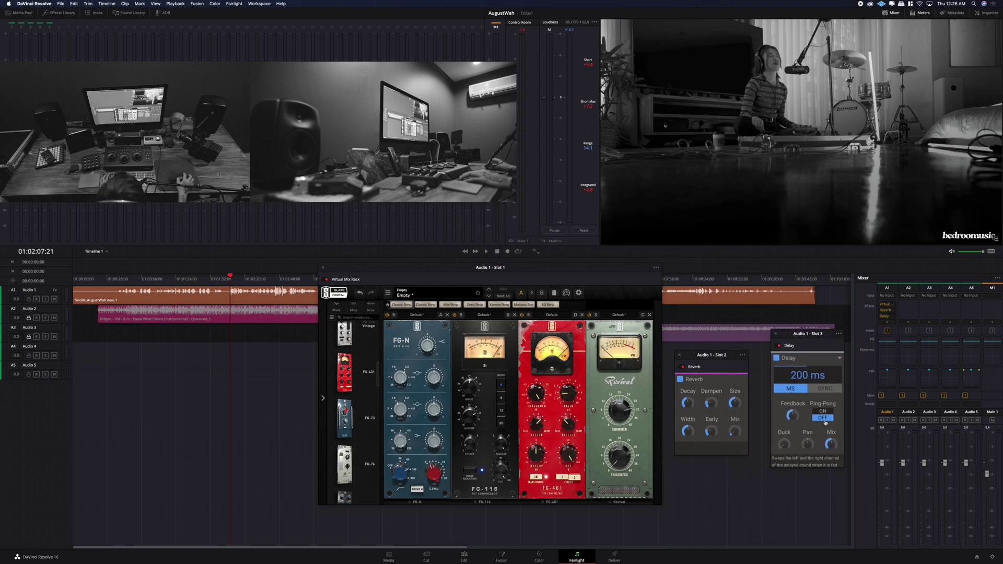
# Step: Solo the vocal, turn on the delay's ping-pong, and set its mix to about 18%
pyautogui.click(46, 299)
pyautogui.press('space')
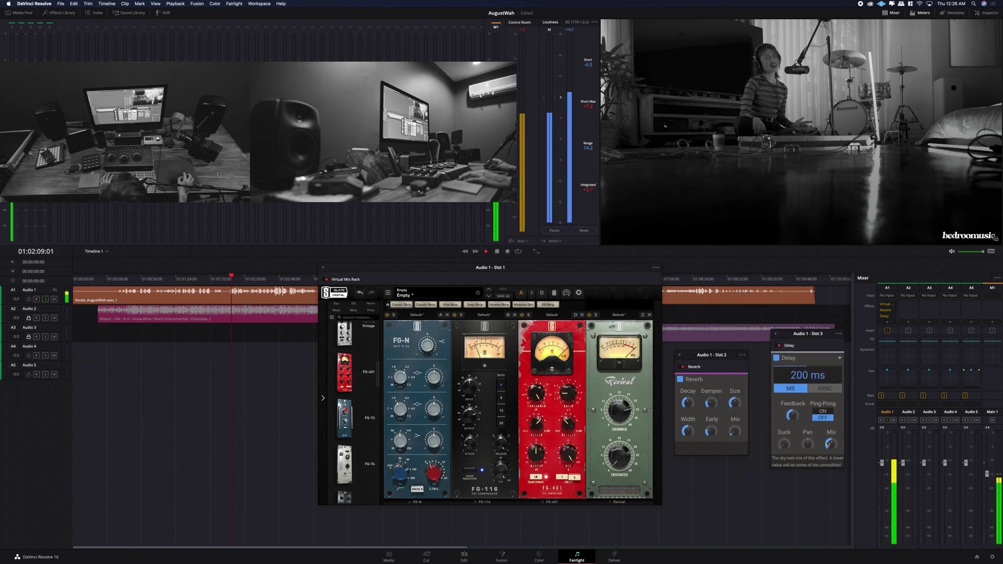
pyautogui.click(824, 412)
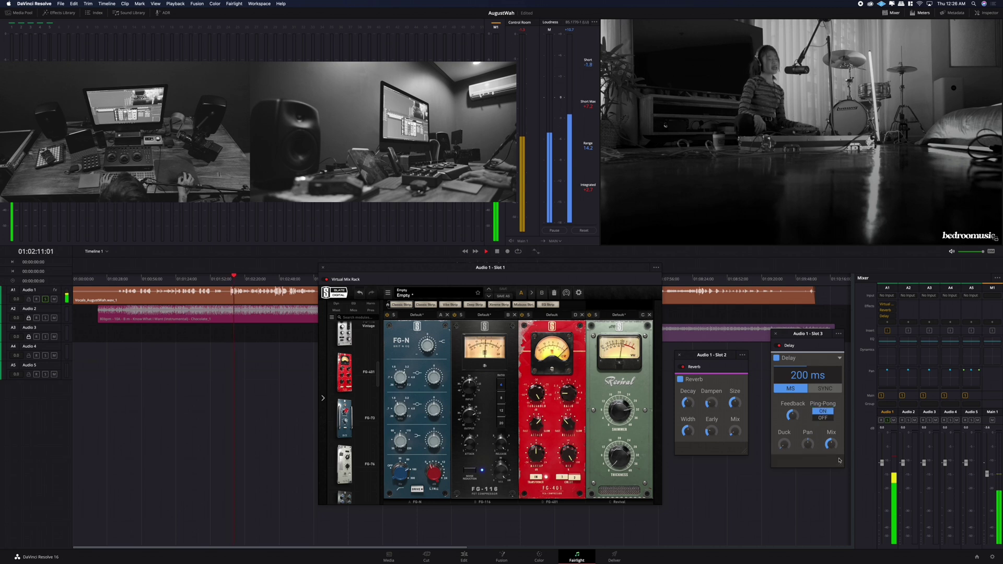
pyautogui.moveTo(831, 445); pyautogui.dragTo(831, 456)
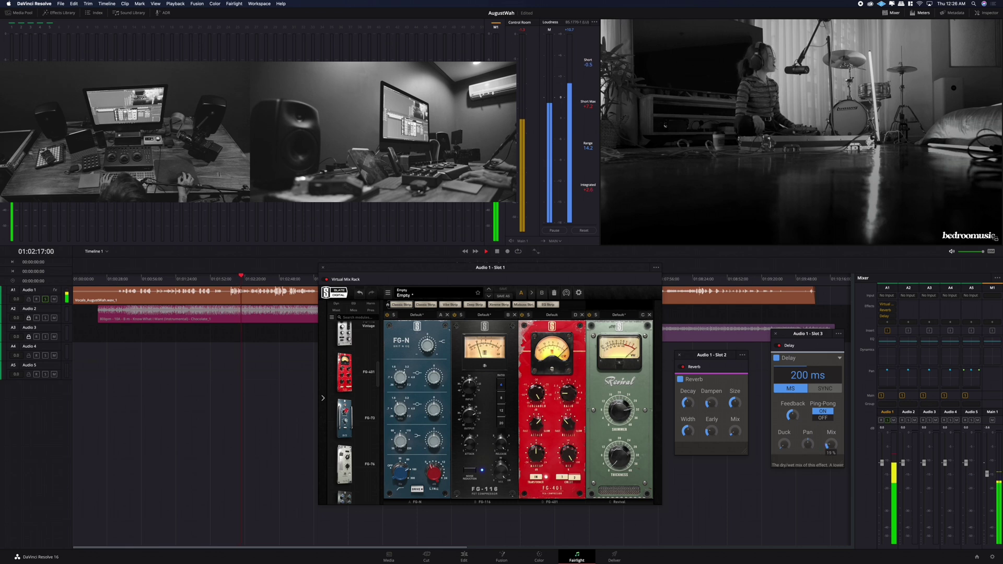
pyautogui.moveTo(831, 447); pyautogui.dragTo(830, 448)
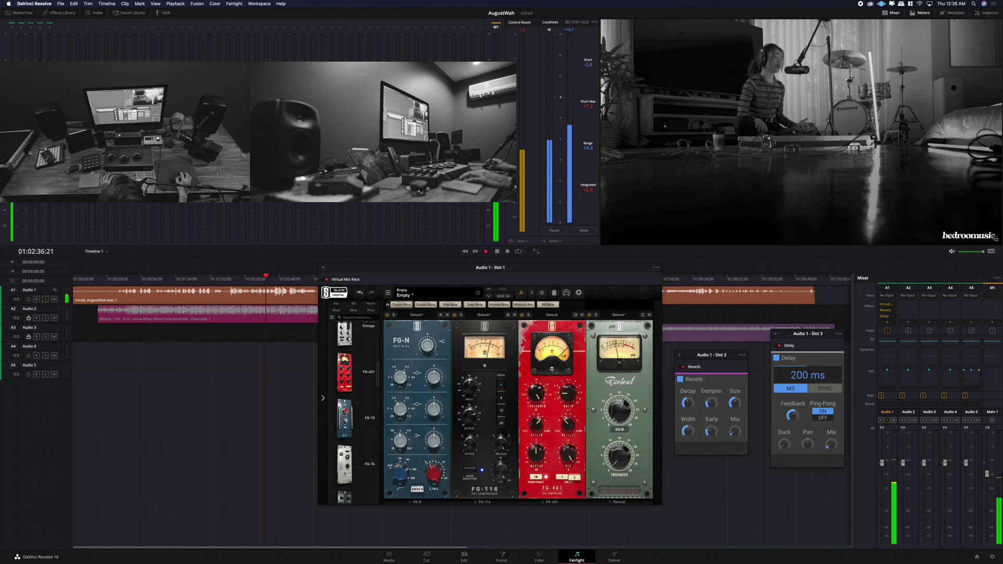
# Step: Take Audio 1 out of solo so the vocal plays with the Audio 2 instrumental
pyautogui.moveTo(618, 452)
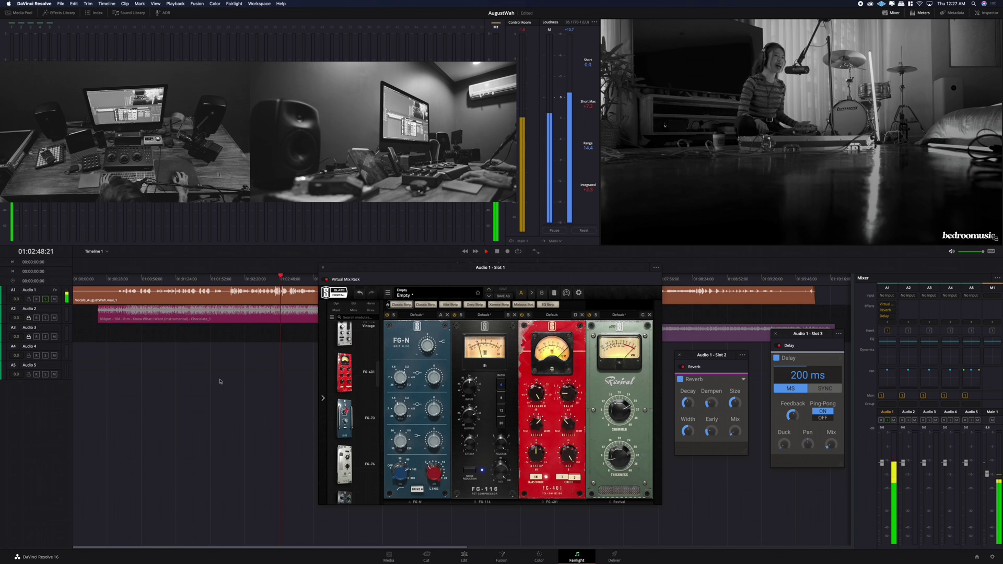
pyautogui.click(45, 299)
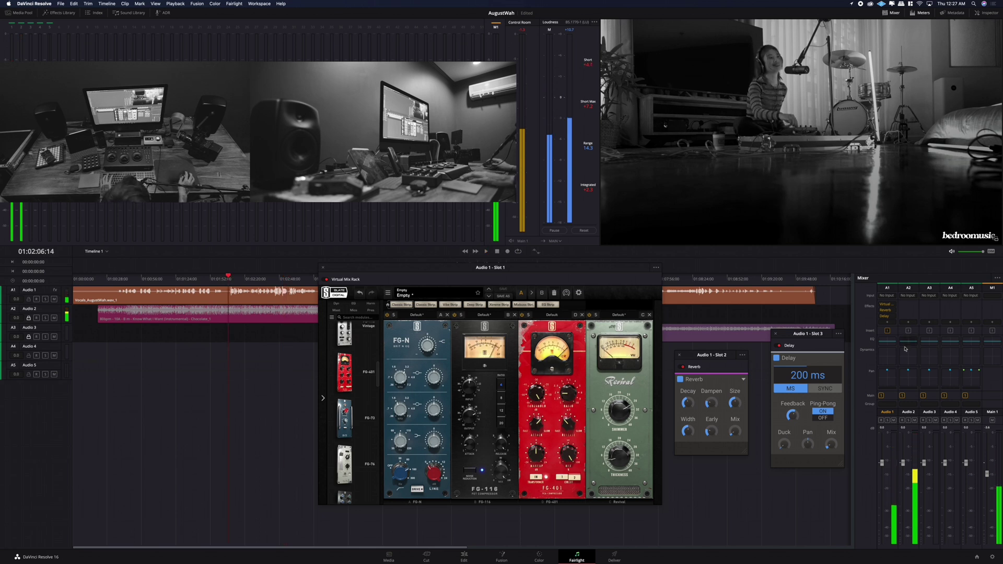
# Step: Show the Uncategorized > AU plug-in list for Main 1's empty effects slot
pyautogui.click(993, 323)
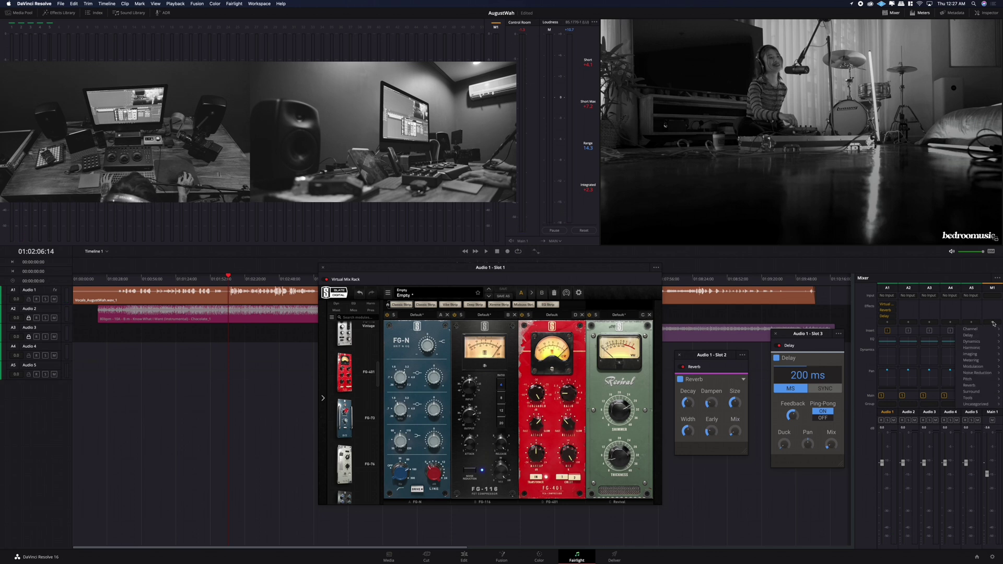
pyautogui.moveTo(987, 405)
pyautogui.moveTo(933, 411)
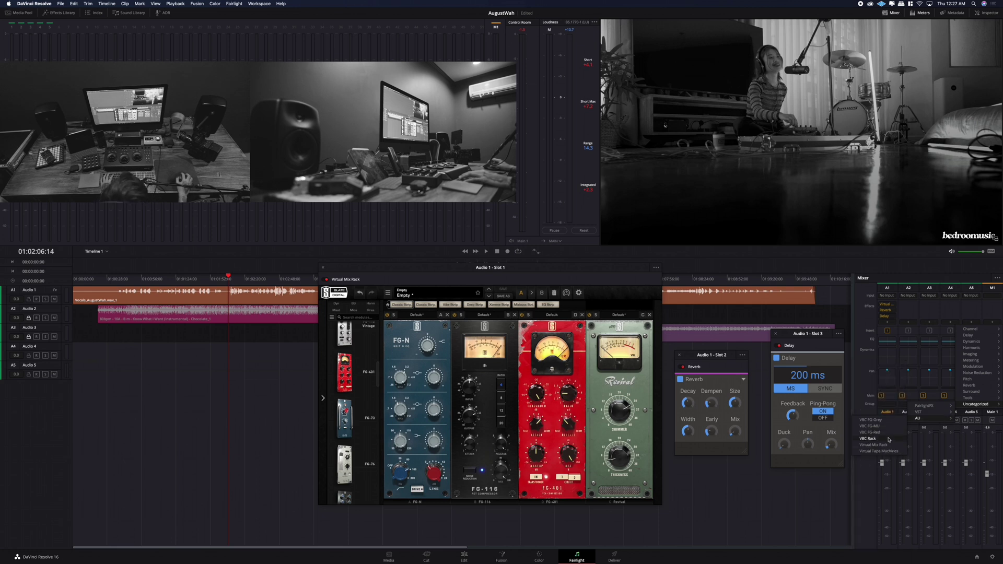
# Step: Add VBC Rack to Main 1, load its FG-Red 01 CLA Rock preset, and play the mix
pyautogui.click(889, 439)
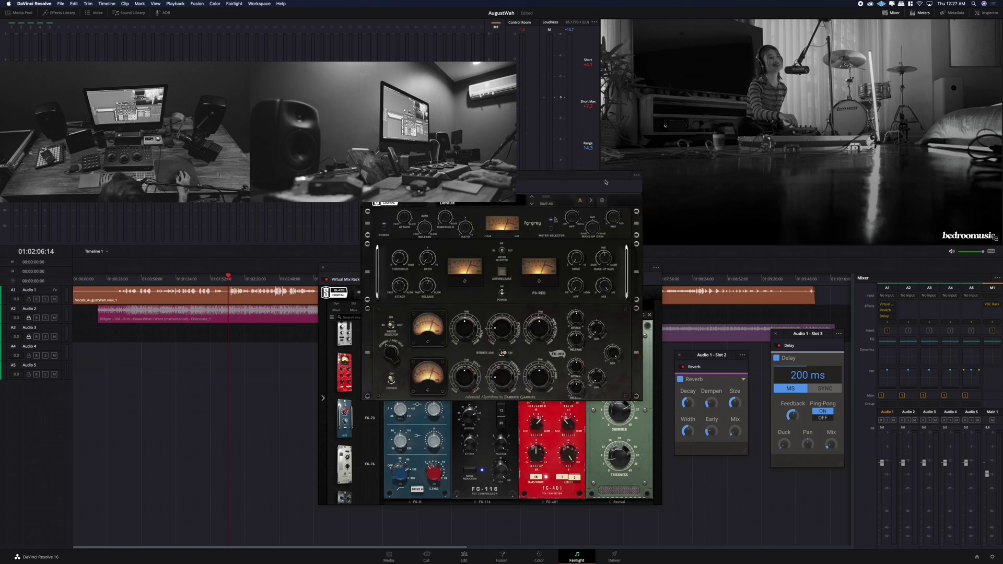
pyautogui.moveTo(522, 177); pyautogui.dragTo(770, 180)
pyautogui.click(727, 195)
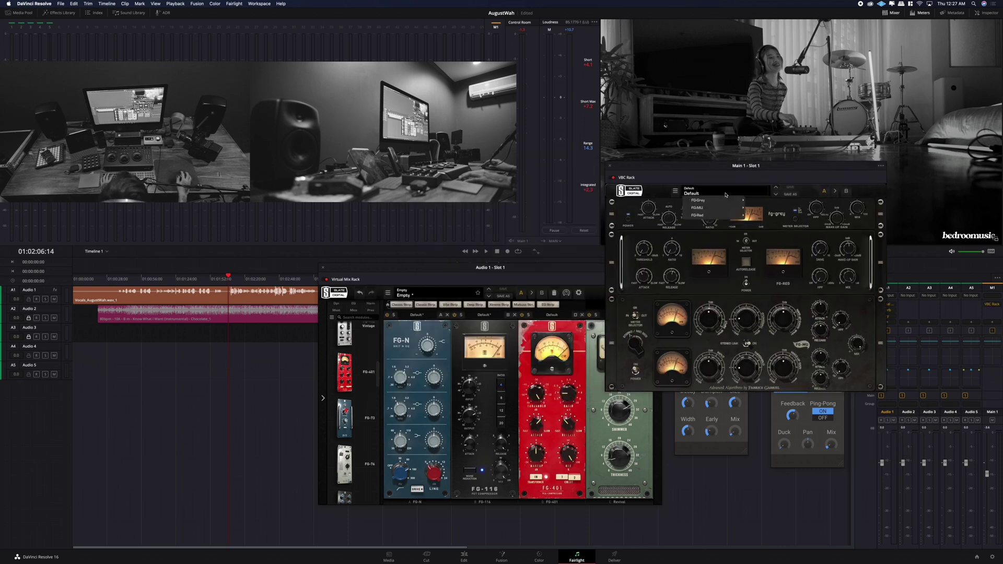
pyautogui.moveTo(717, 205)
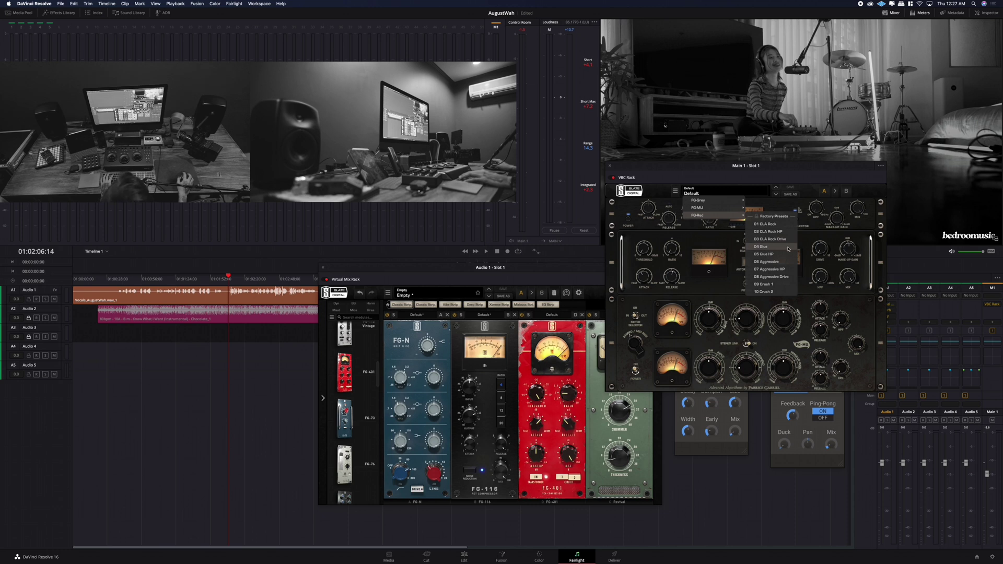
pyautogui.click(768, 223)
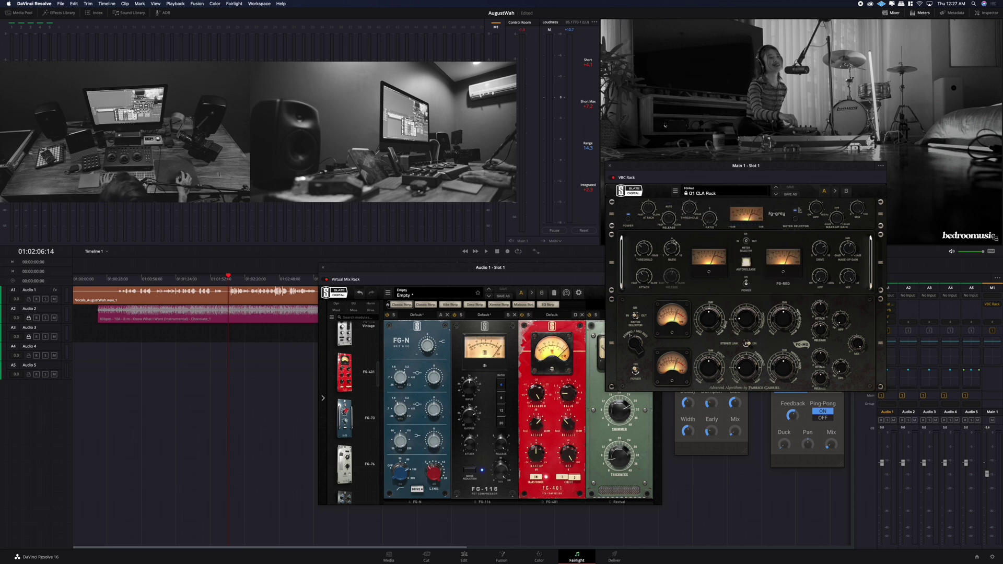
pyautogui.press('space')
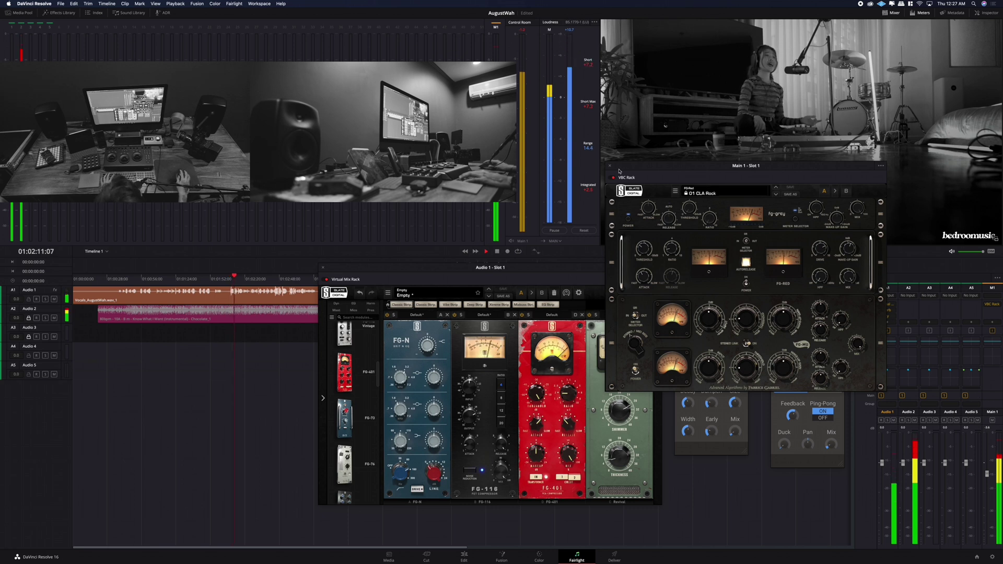
# Step: Move the VBC Rack window left, stop playback, and place the Virtual Mix Rack window over it
pyautogui.moveTo(748, 170)
pyautogui.mouseDown()
pyautogui.moveTo(252, 241)
pyautogui.moveTo(203, 233)
pyautogui.mouseUp()
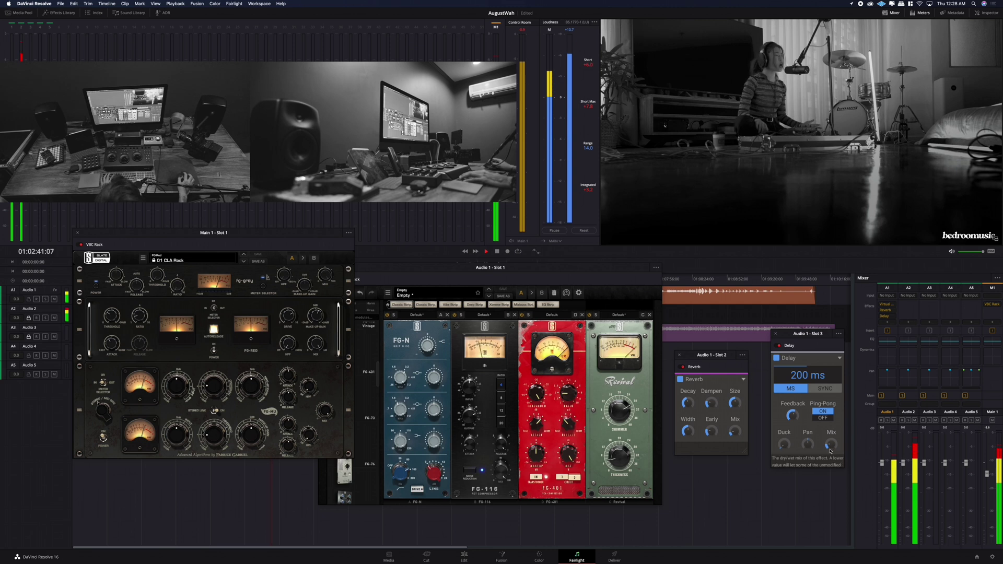
pyautogui.click(621, 270)
pyautogui.press('space')
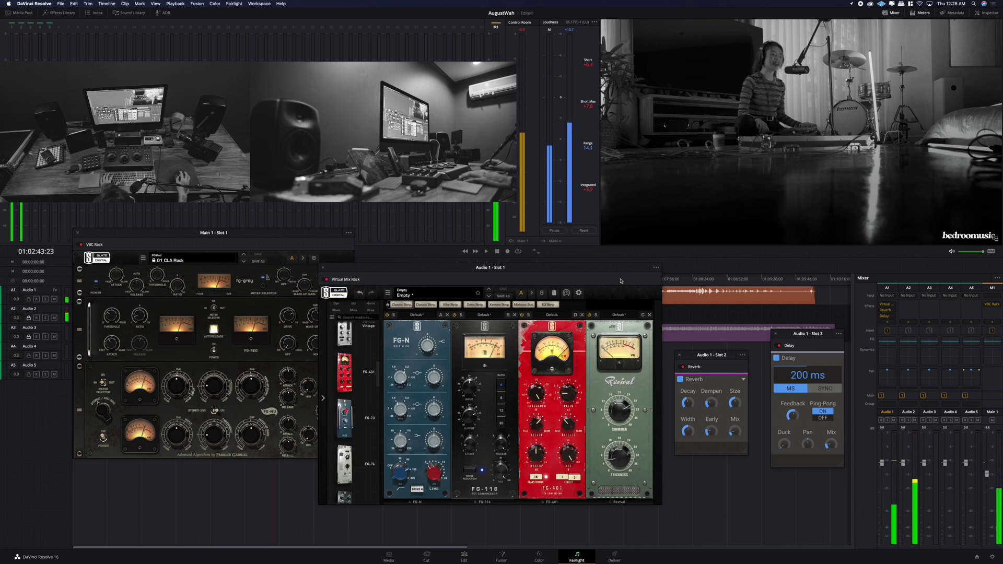
pyautogui.moveTo(622, 272); pyautogui.dragTo(419, 283)
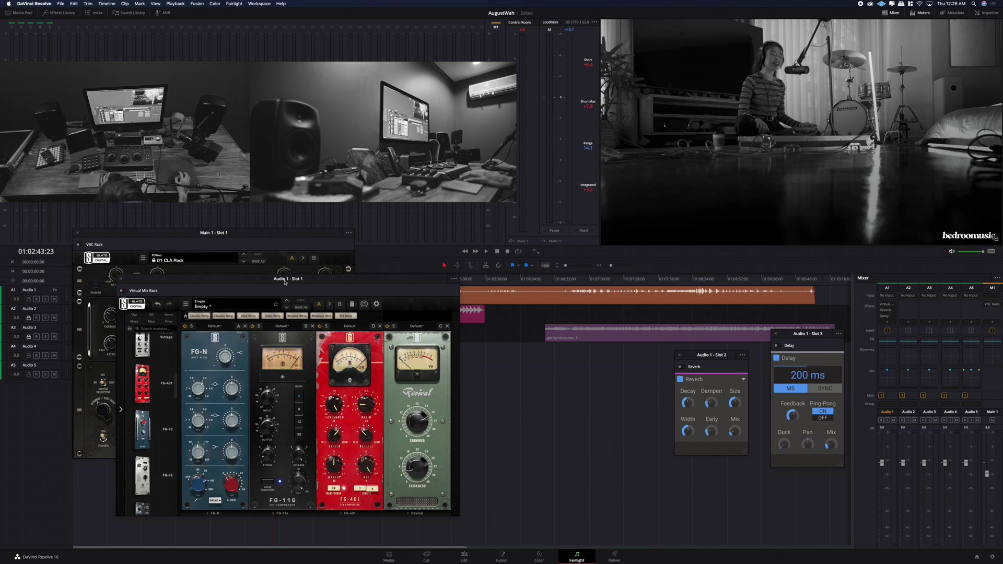
pyautogui.click(75, 230)
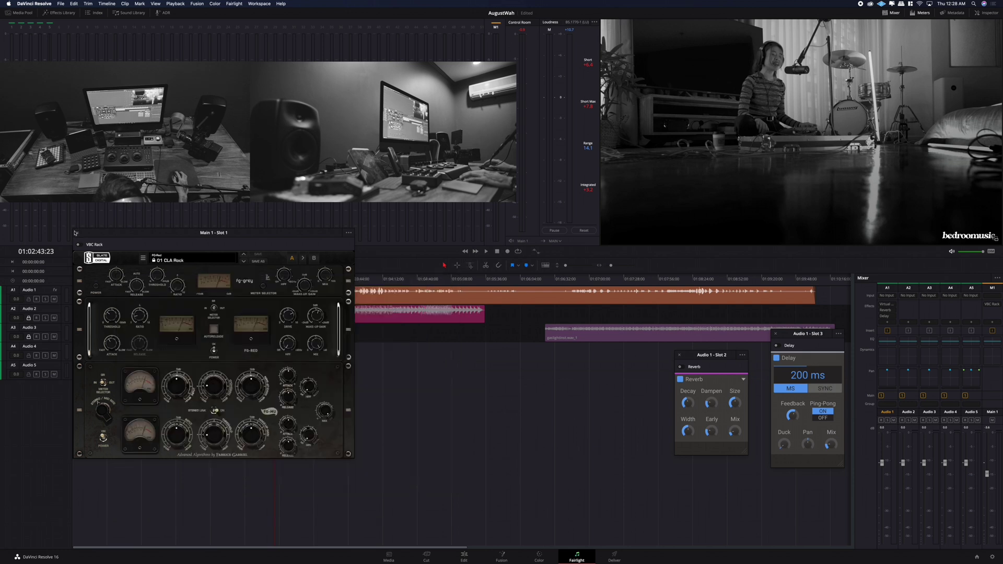
pyautogui.click(78, 232)
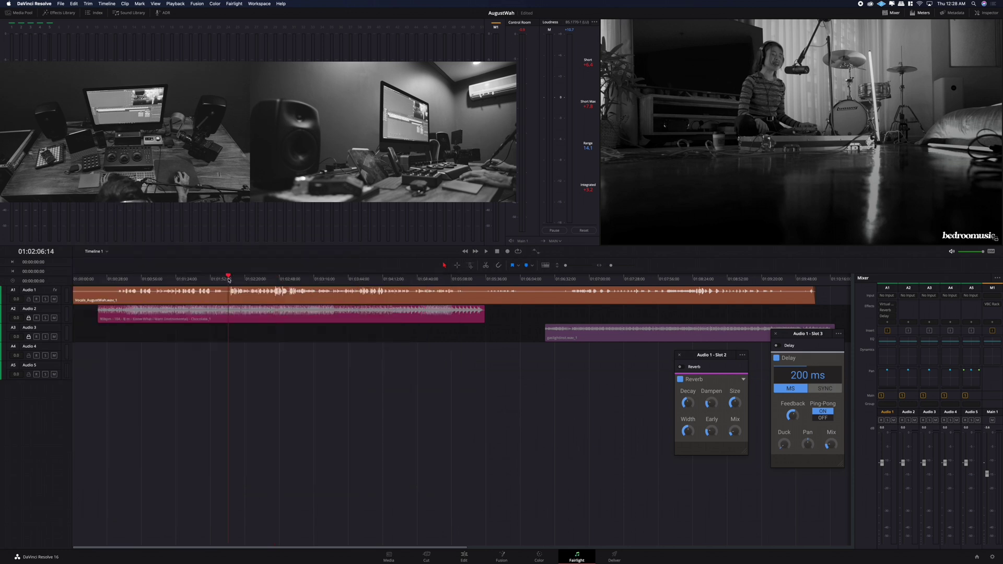
pyautogui.press('space')
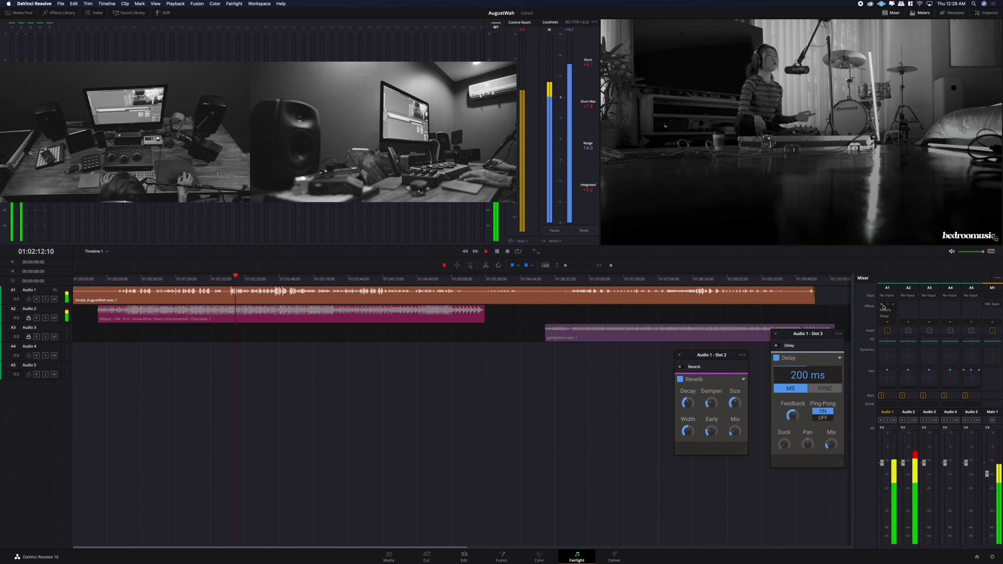
pyautogui.press('space')
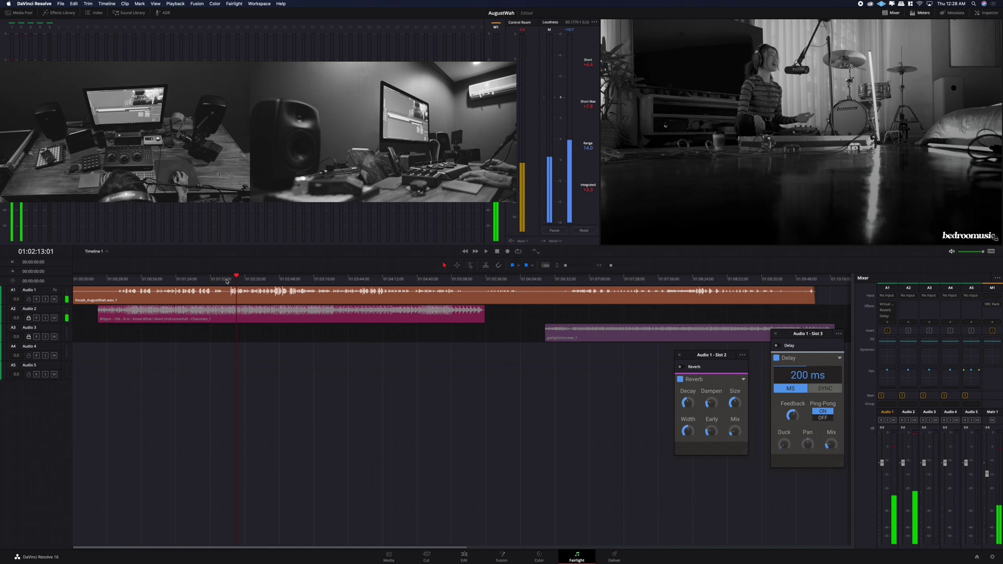
pyautogui.press('space')
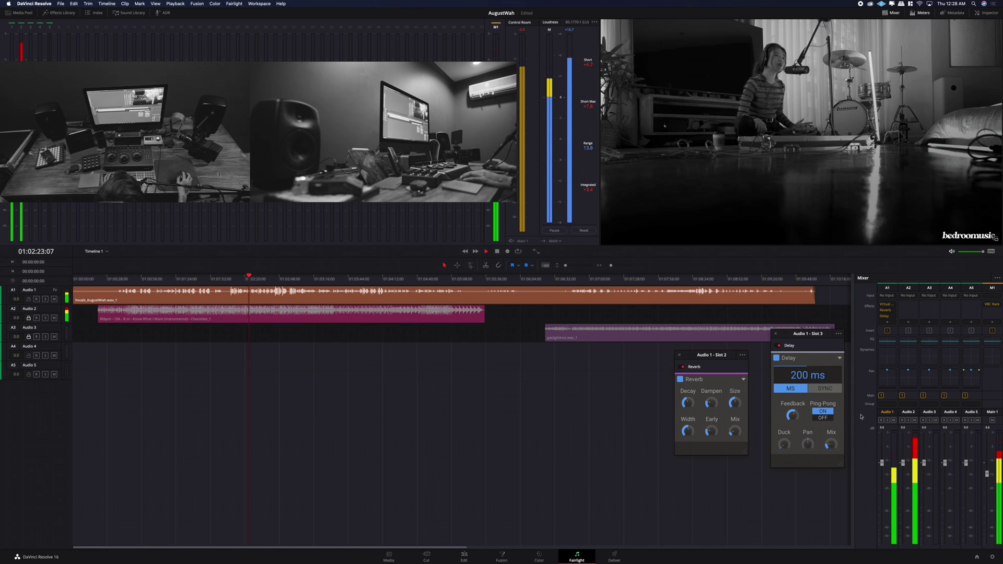
pyautogui.moveTo(829, 447); pyautogui.dragTo(827, 442)
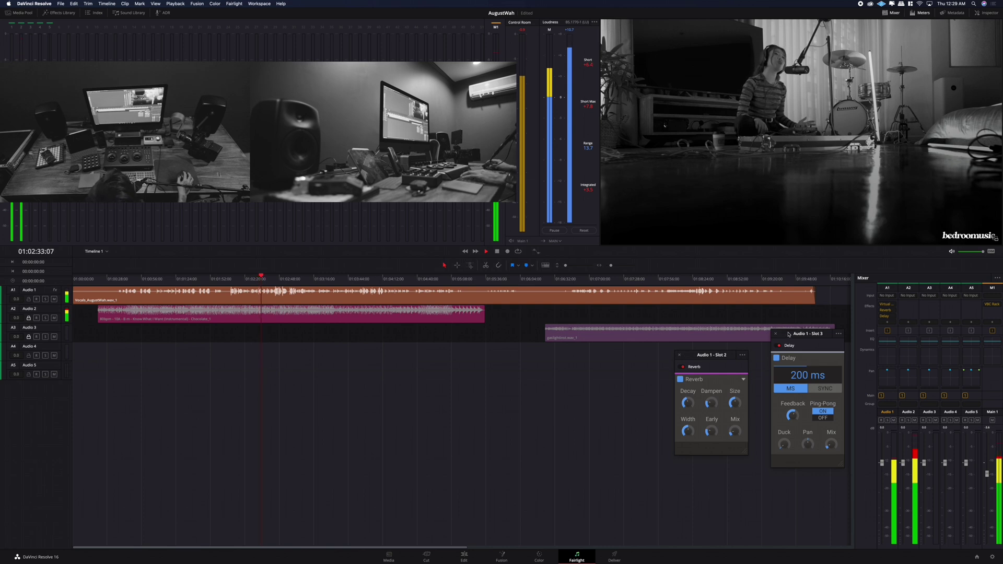
pyautogui.click(227, 317)
pyautogui.press('space')
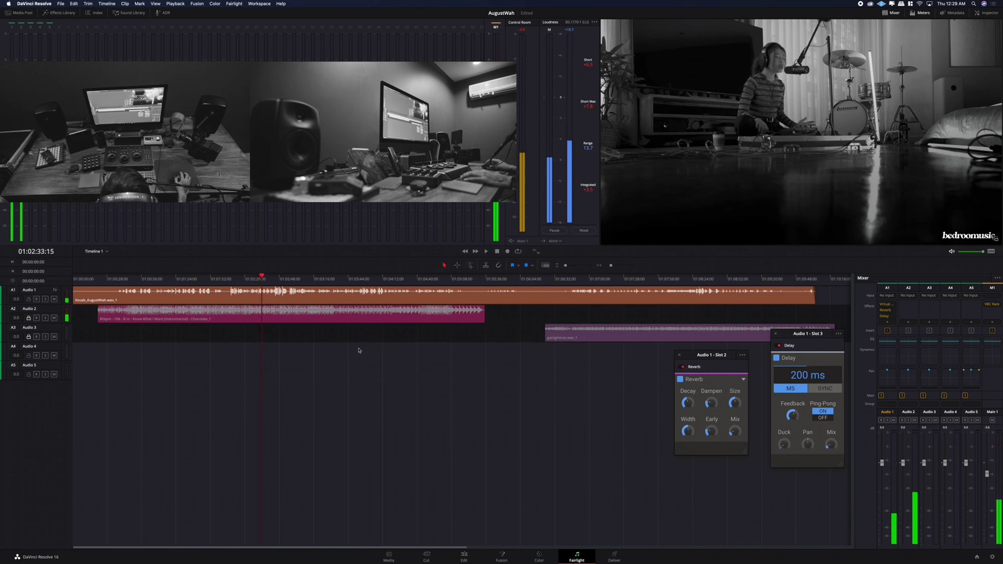
pyautogui.click(228, 278)
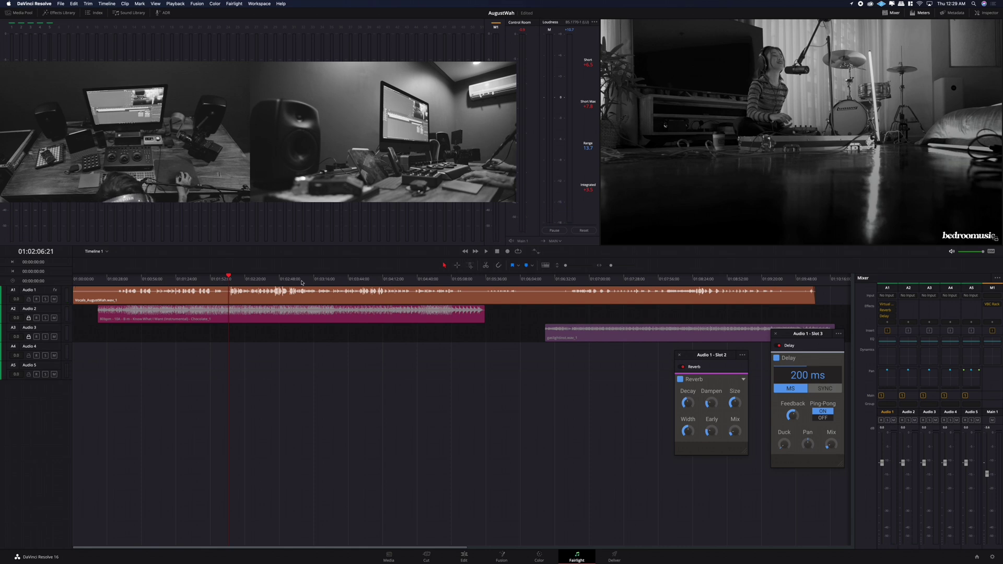
pyautogui.press('space')
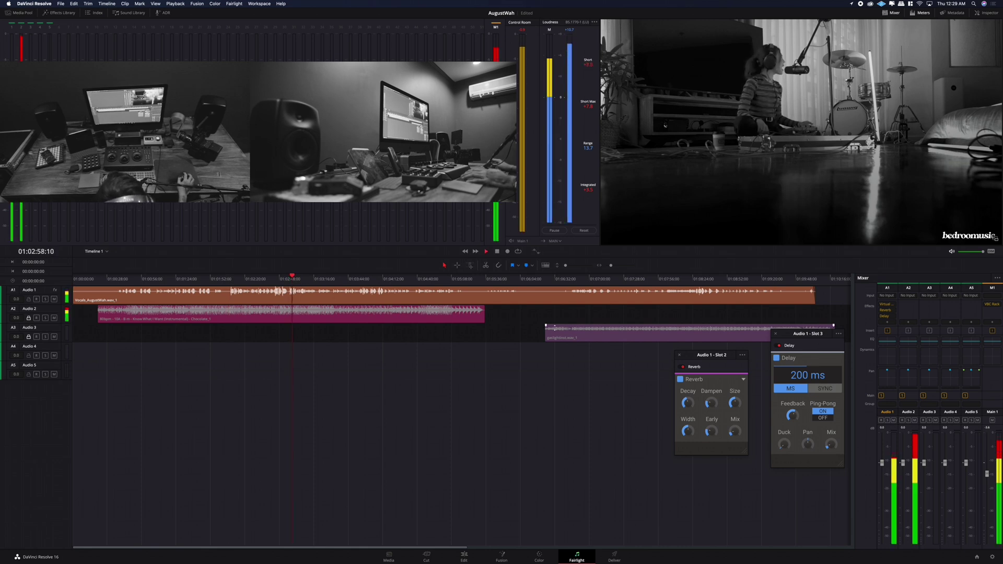
pyautogui.click(139, 279)
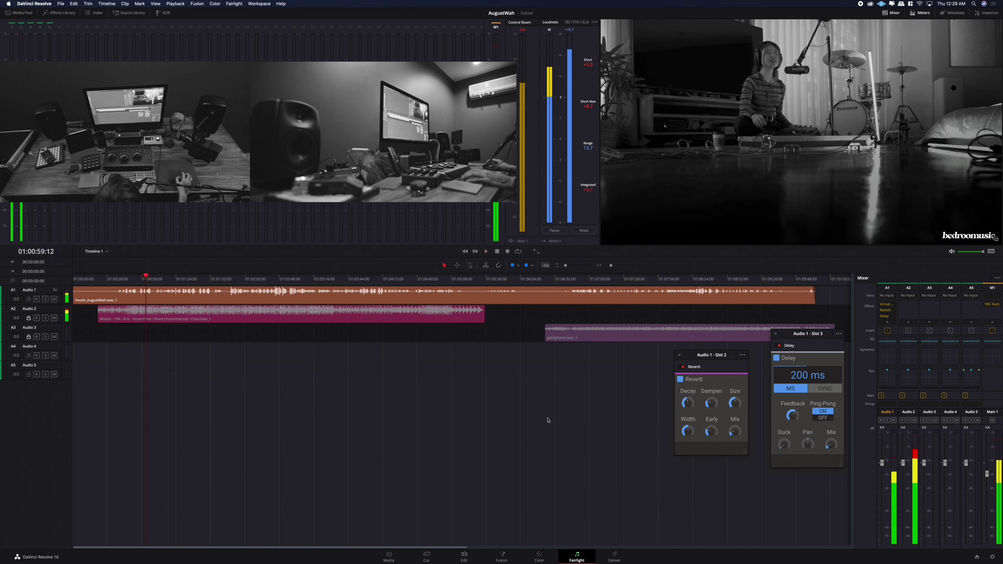
pyautogui.press('space')
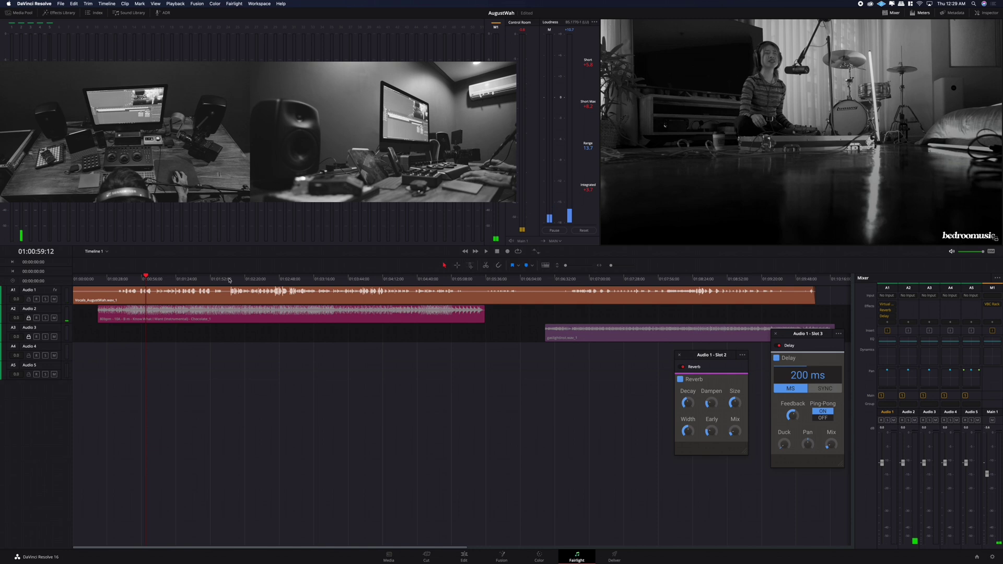
pyautogui.click(229, 280)
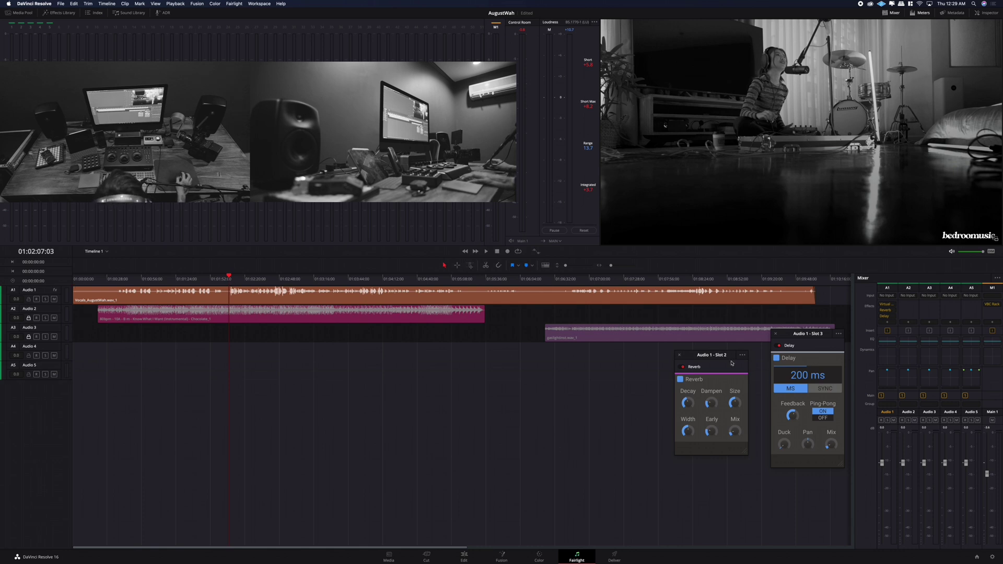
# Step: Shift the Reverb and Delay windows aside and enlarge Audio 1, undoing an accidental clip gain change
pyautogui.moveTo(732, 363); pyautogui.dragTo(738, 375)
pyautogui.moveTo(789, 335); pyautogui.dragTo(788, 358)
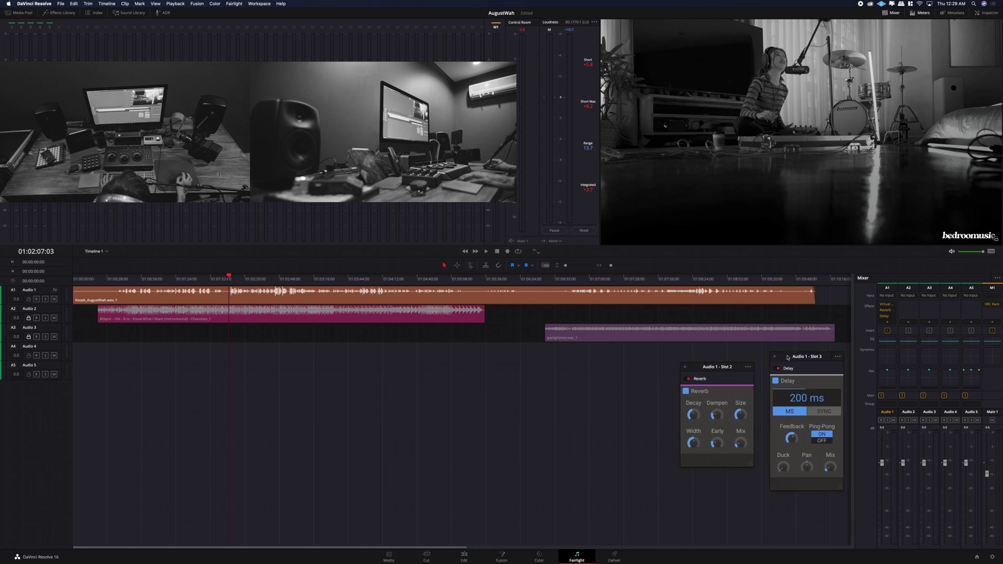
pyautogui.click(61, 304)
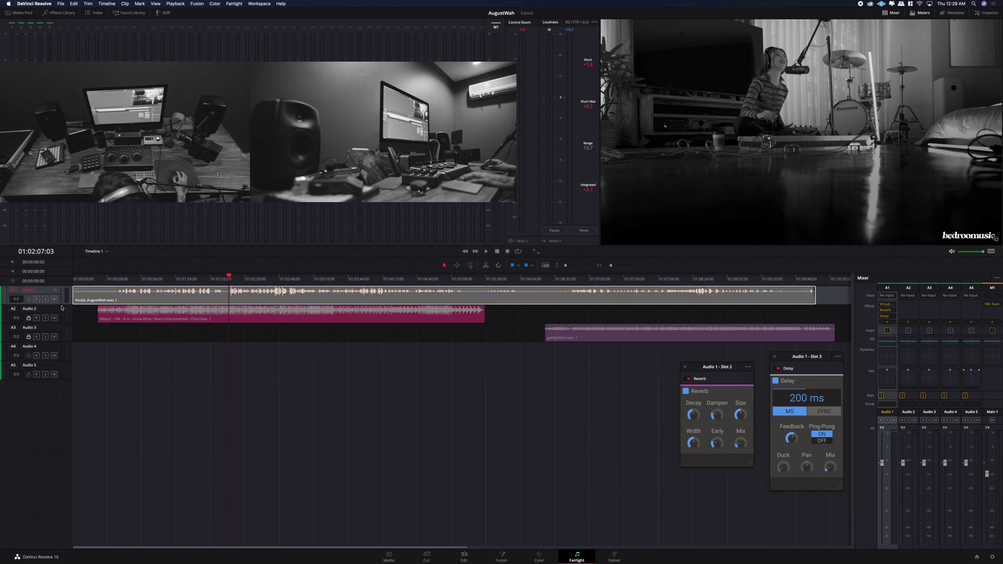
pyautogui.moveTo(61, 304); pyautogui.dragTo(60, 419)
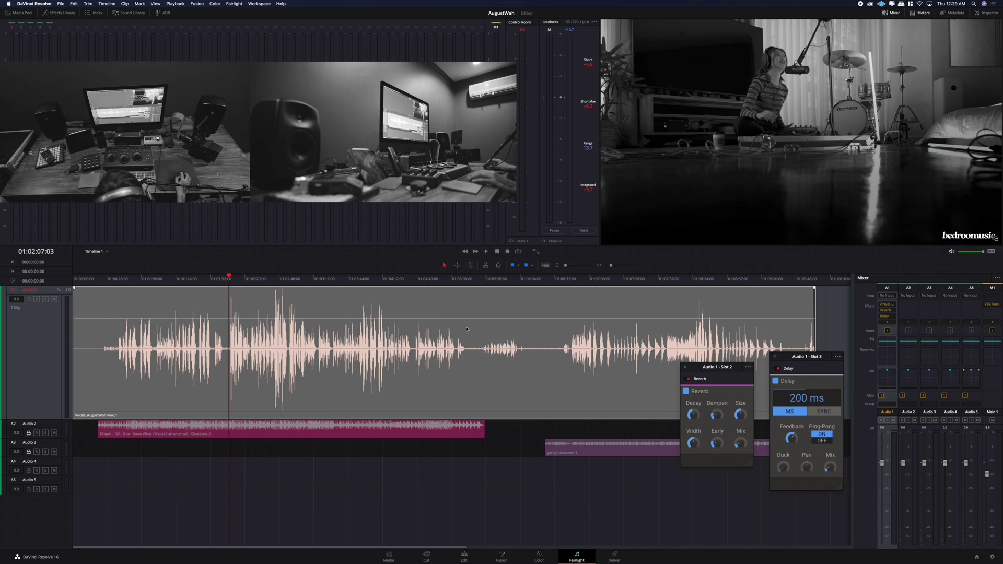
pyautogui.moveTo(532, 318); pyautogui.dragTo(533, 310)
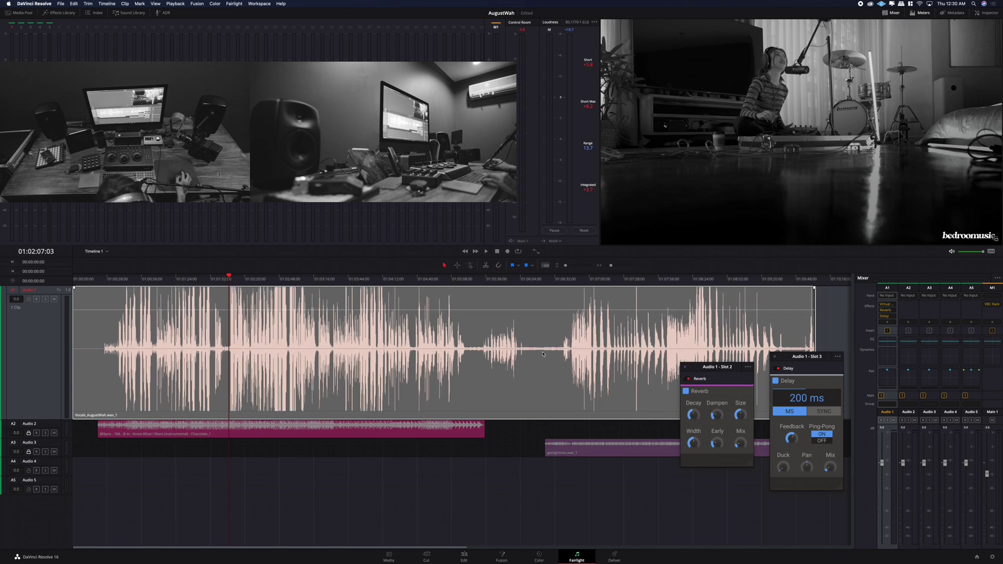
pyautogui.hotkey('ctrl', 'z')
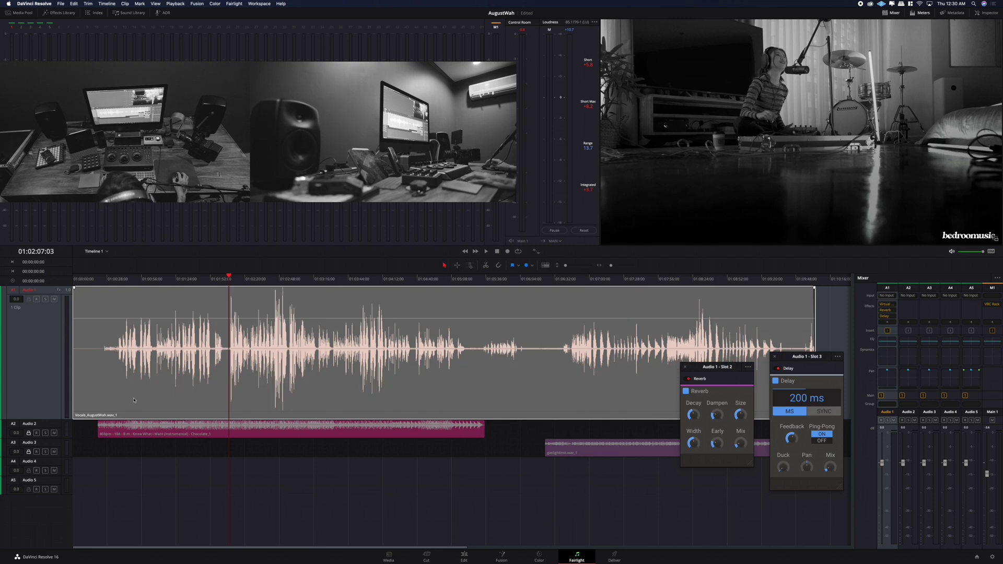
pyautogui.moveTo(55, 419); pyautogui.dragTo(55, 353)
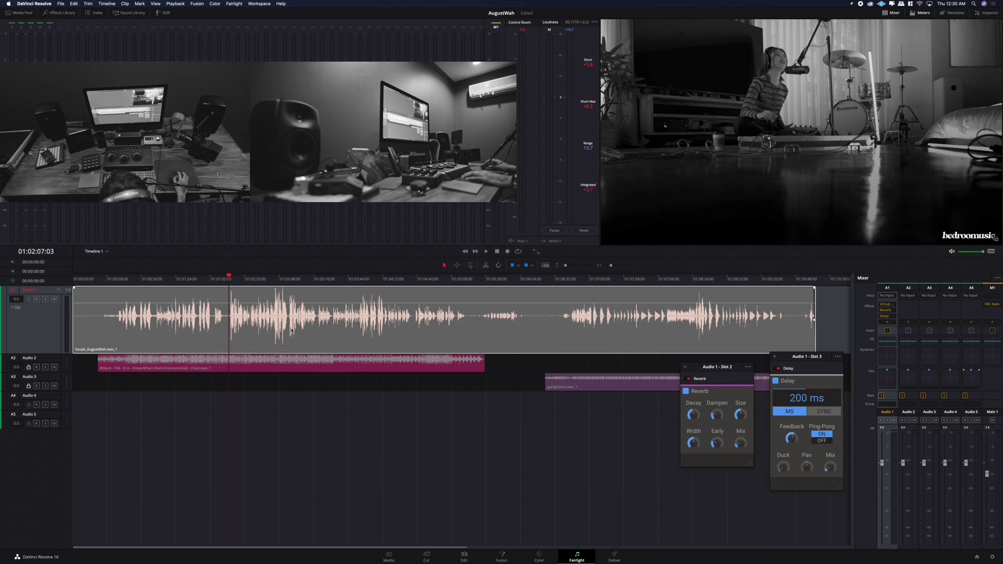
# Step: Play the vocal from near the song start, then skip ahead to about 01:01:16
pyautogui.press('space')
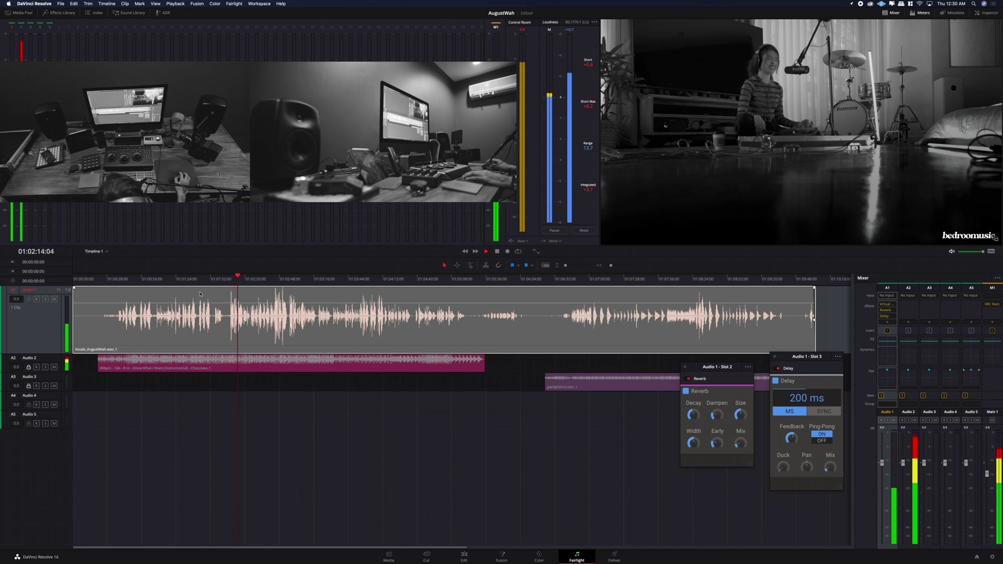
pyautogui.press('space')
pyautogui.click(117, 279)
pyautogui.press('space')
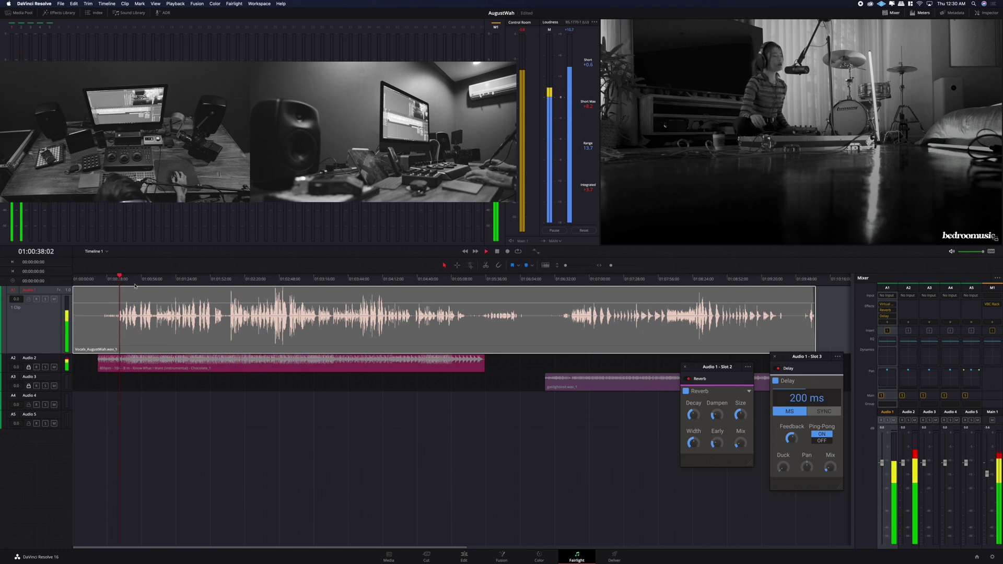
pyautogui.click(168, 279)
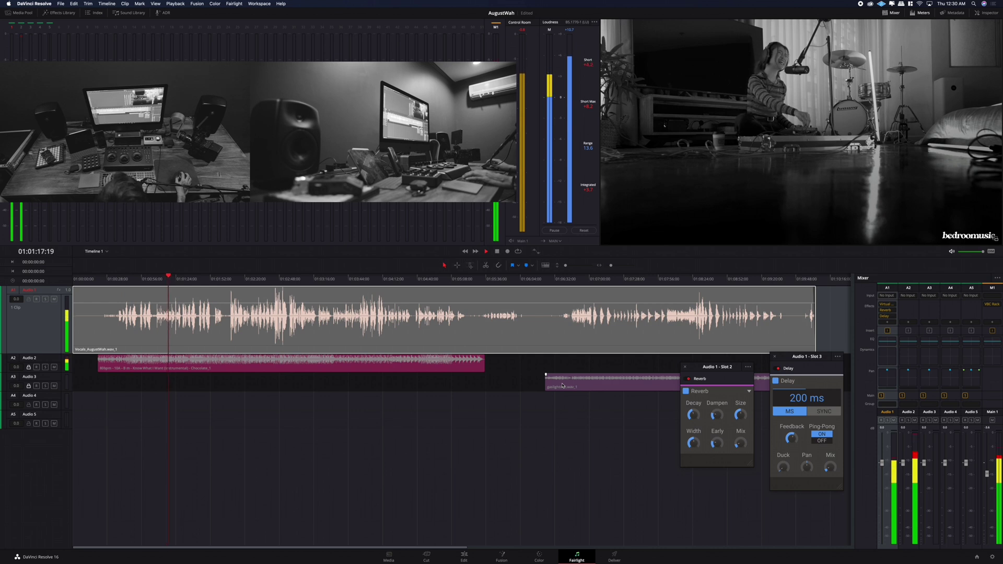
# Step: Insert Virtual Tape Machines after VBC Rack on Main 1, position its window, and play the mix
pyautogui.click(992, 310)
pyautogui.moveTo(989, 405)
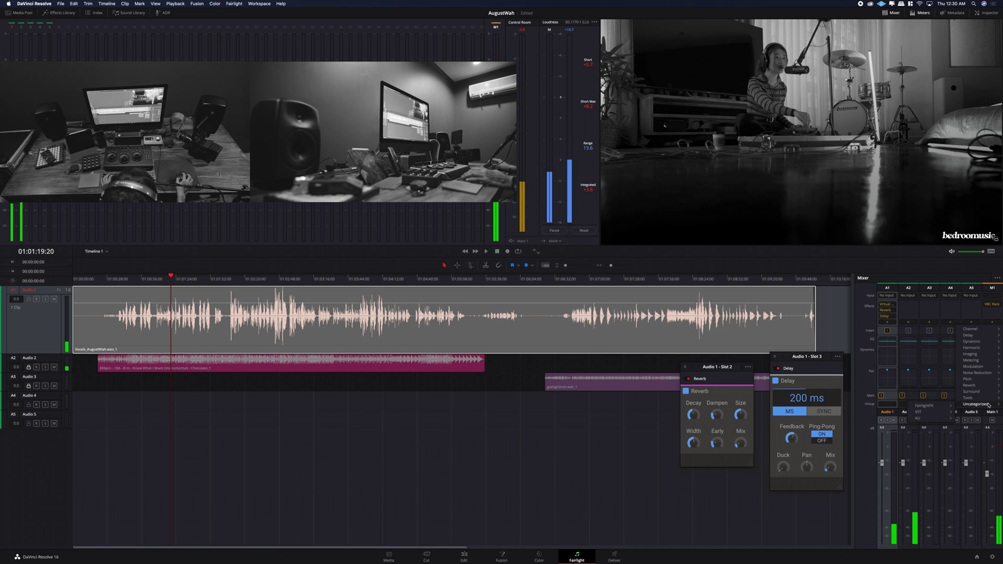
pyautogui.moveTo(937, 417)
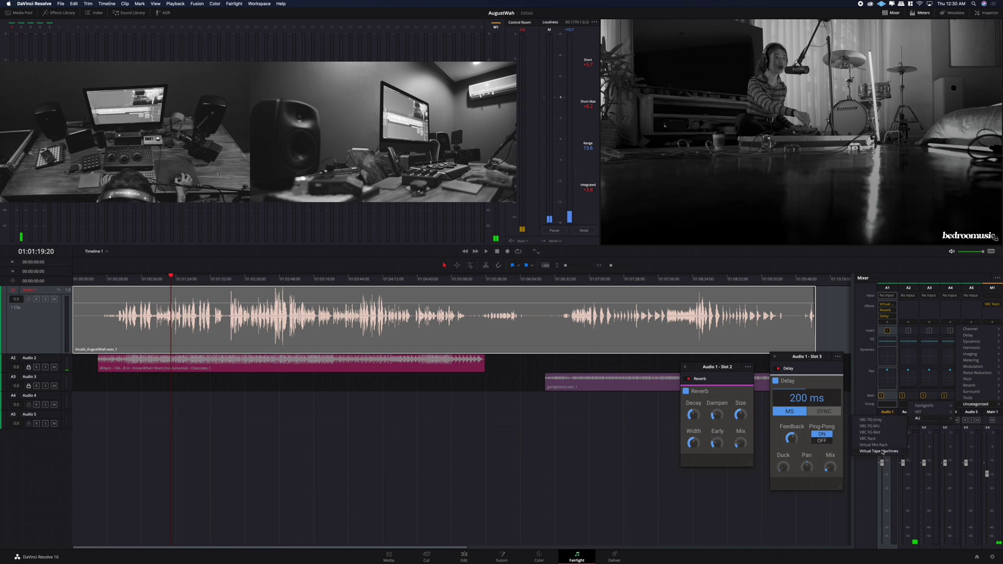
pyautogui.click(906, 454)
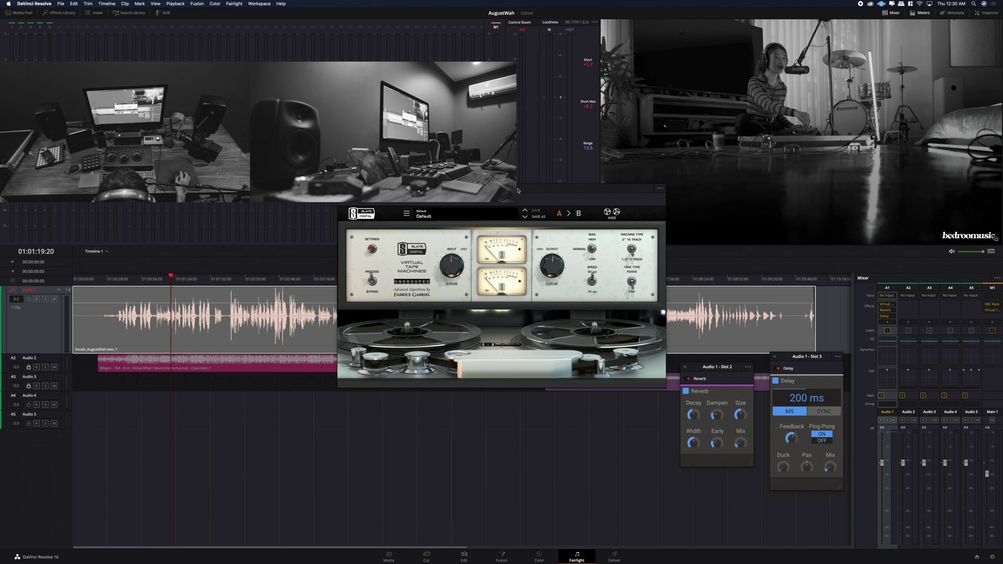
pyautogui.moveTo(517, 190); pyautogui.dragTo(491, 243)
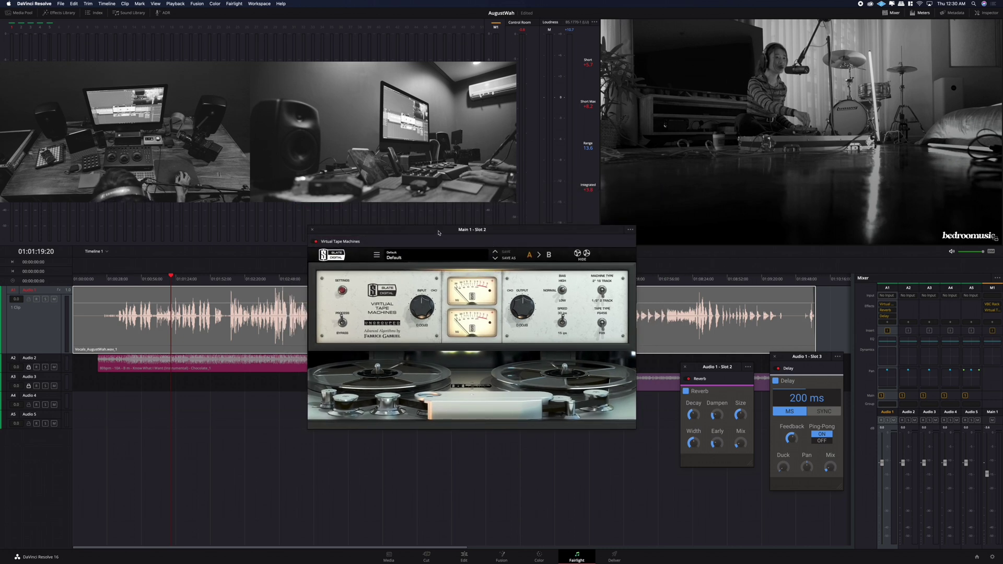
pyautogui.moveTo(438, 233); pyautogui.dragTo(472, 230)
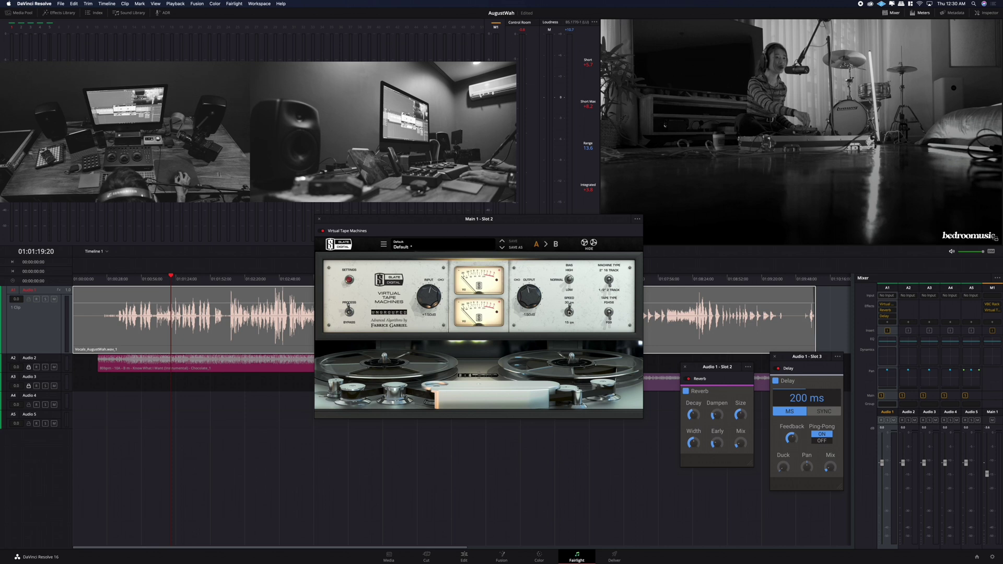
pyautogui.press('space')
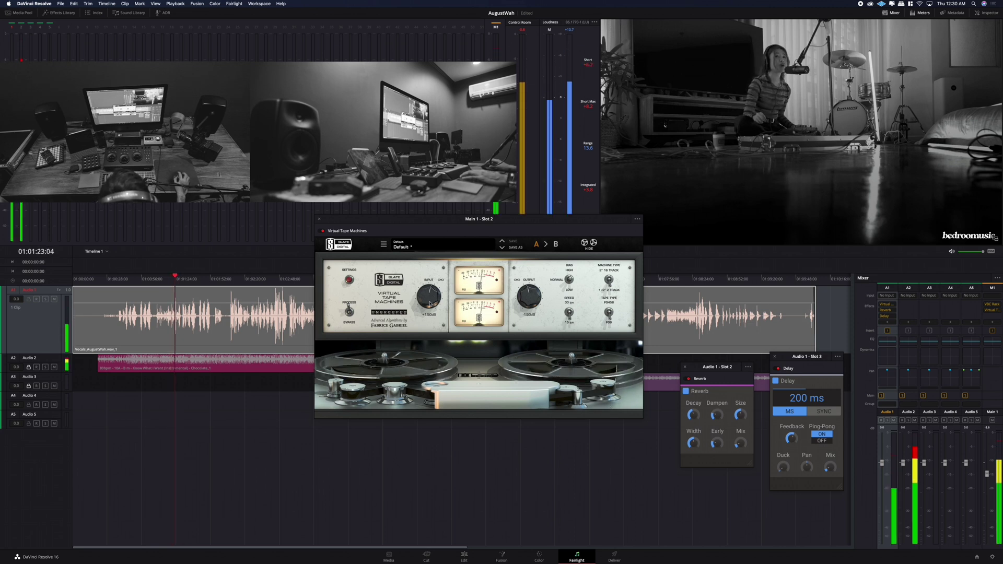
# Step: Raise the Virtual Tape Machines input to +3.10 dB and lower the output to compensate
pyautogui.moveTo(426, 303); pyautogui.dragTo(426, 296)
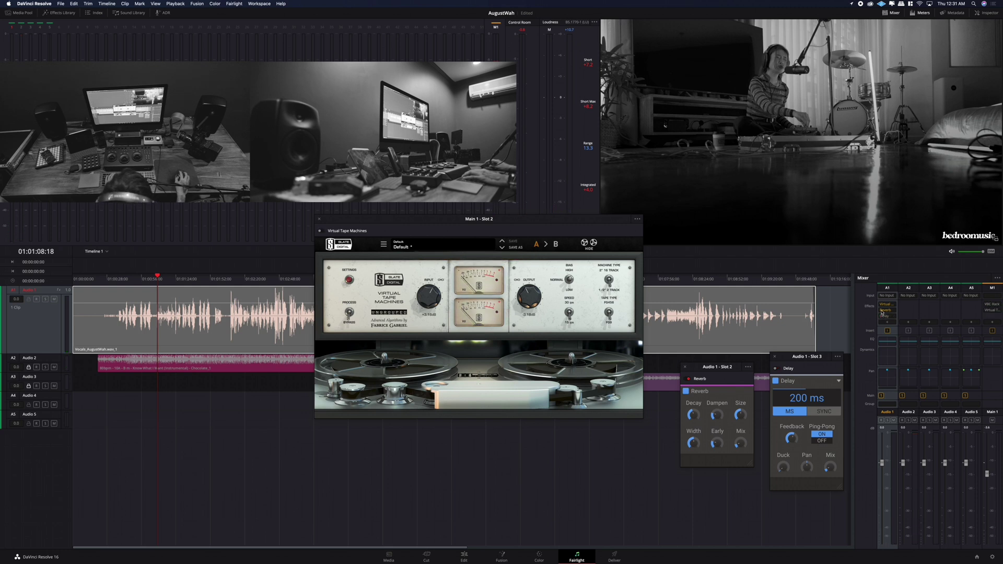
pyautogui.press('space')
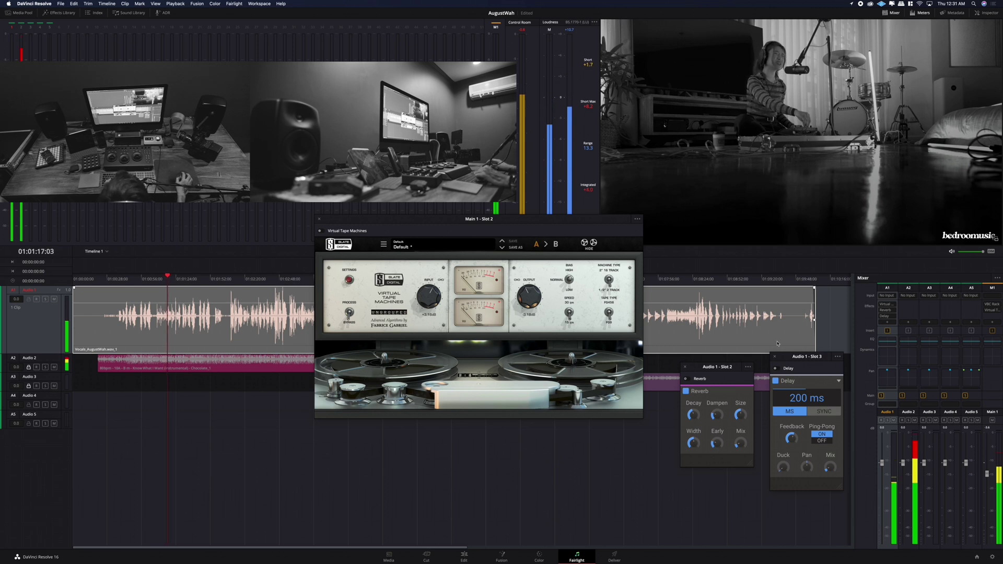
pyautogui.click(156, 282)
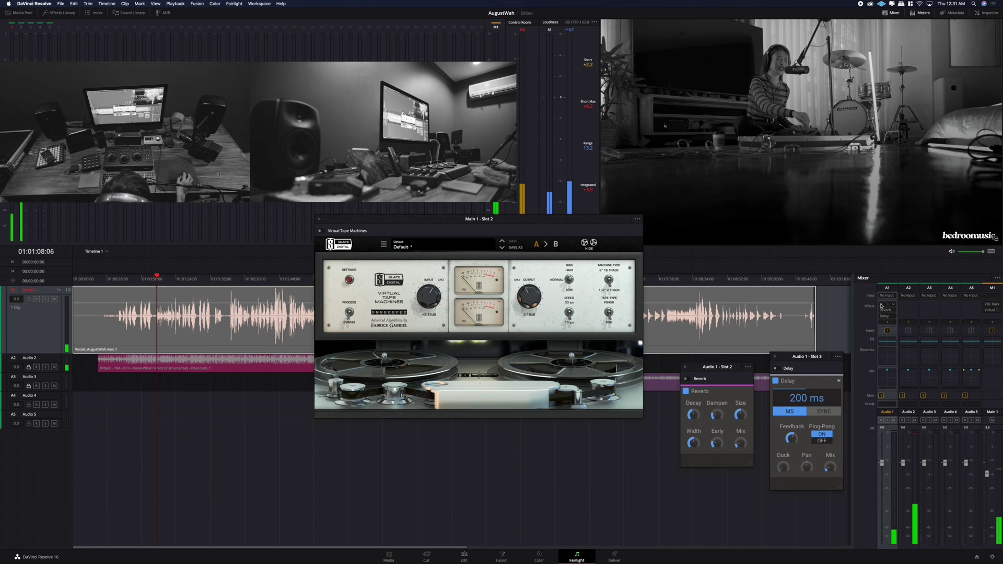
pyautogui.moveTo(881, 305); pyautogui.dragTo(881, 313)
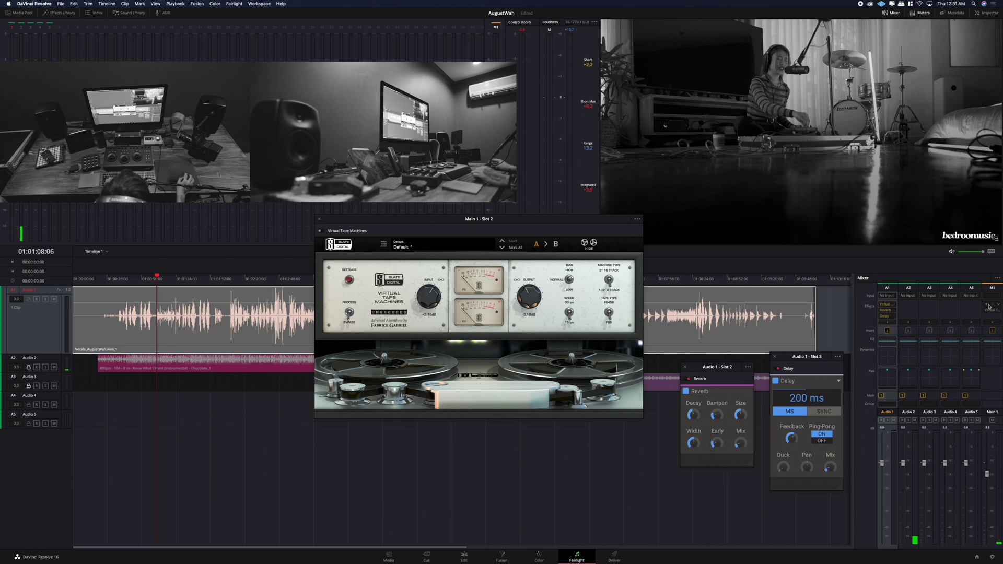
# Step: Replay from about 01:01:08 to compare, then close the Virtual Tape Machines window
pyautogui.press('space')
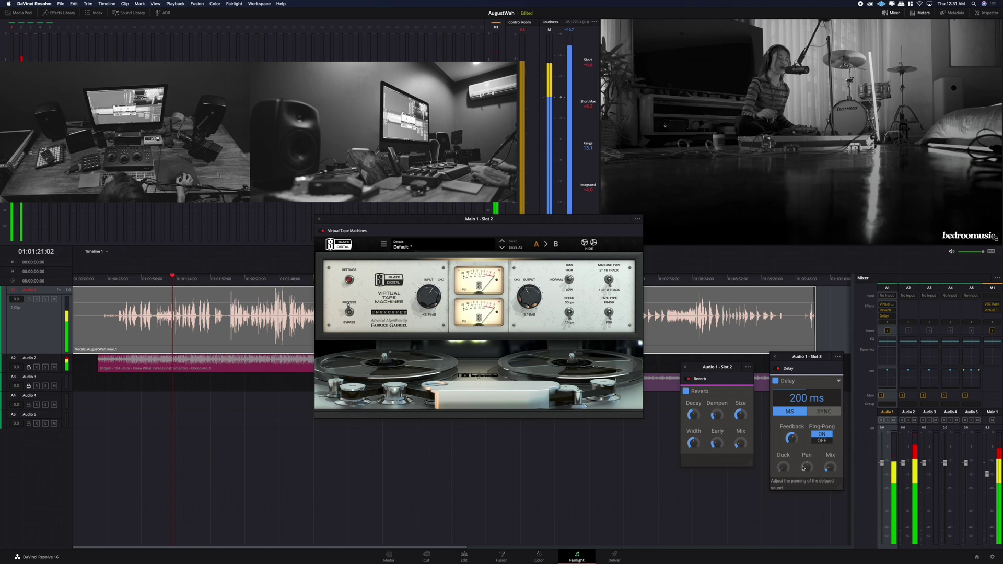
pyautogui.press('space')
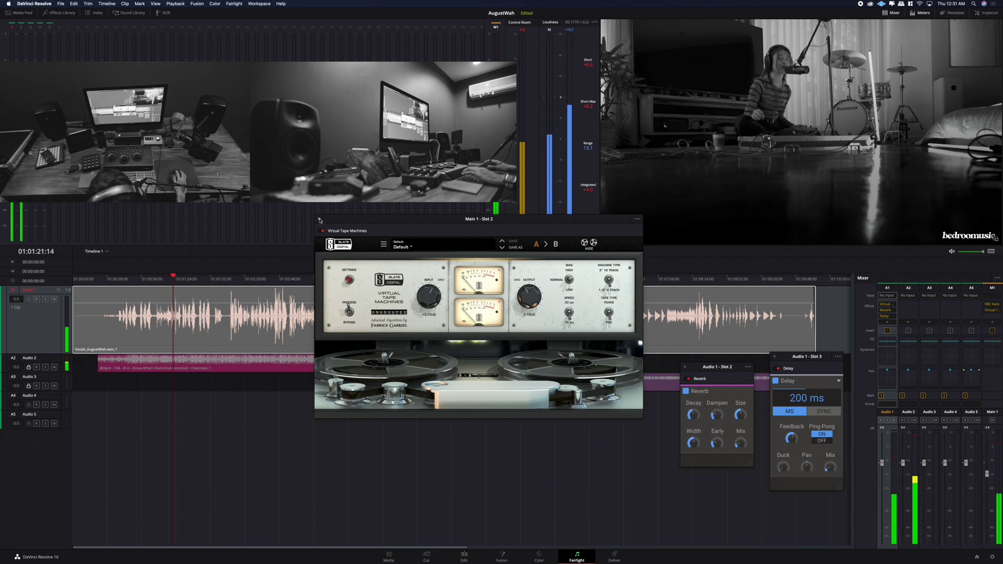
pyautogui.click(579, 409)
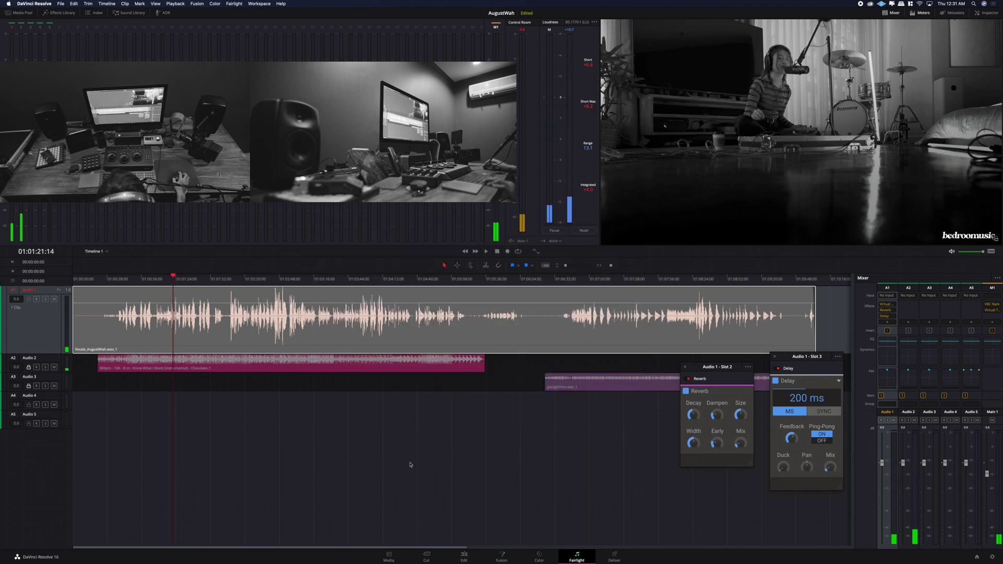